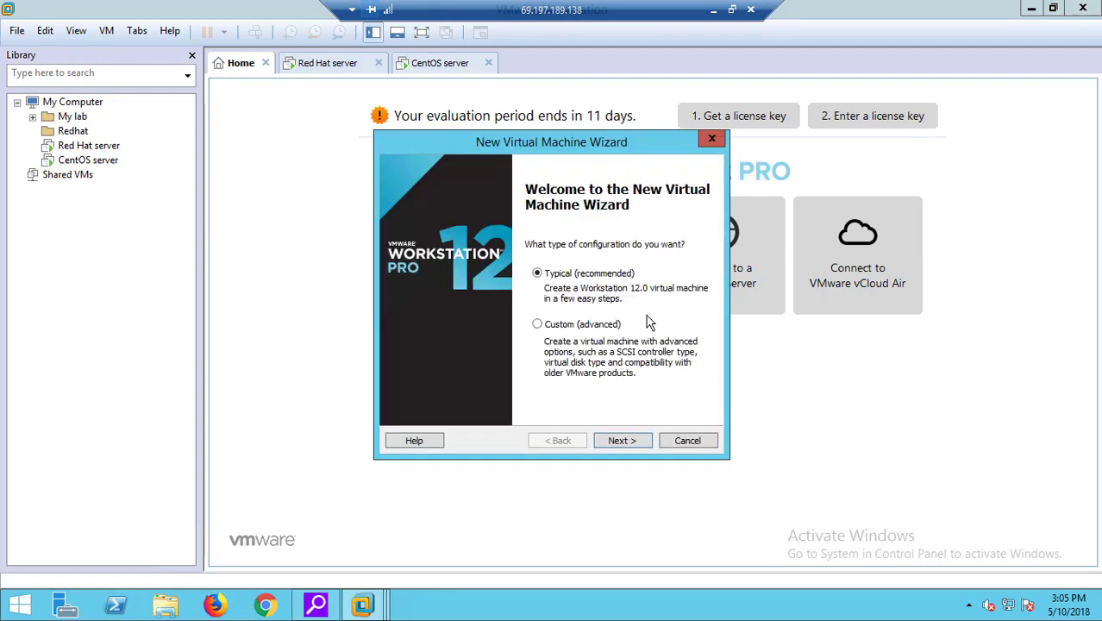
- Choose a typical configuration, postpone the operating system installation, and keep Linux with Fedora 64-bit as the guest system
left_click(626, 443)
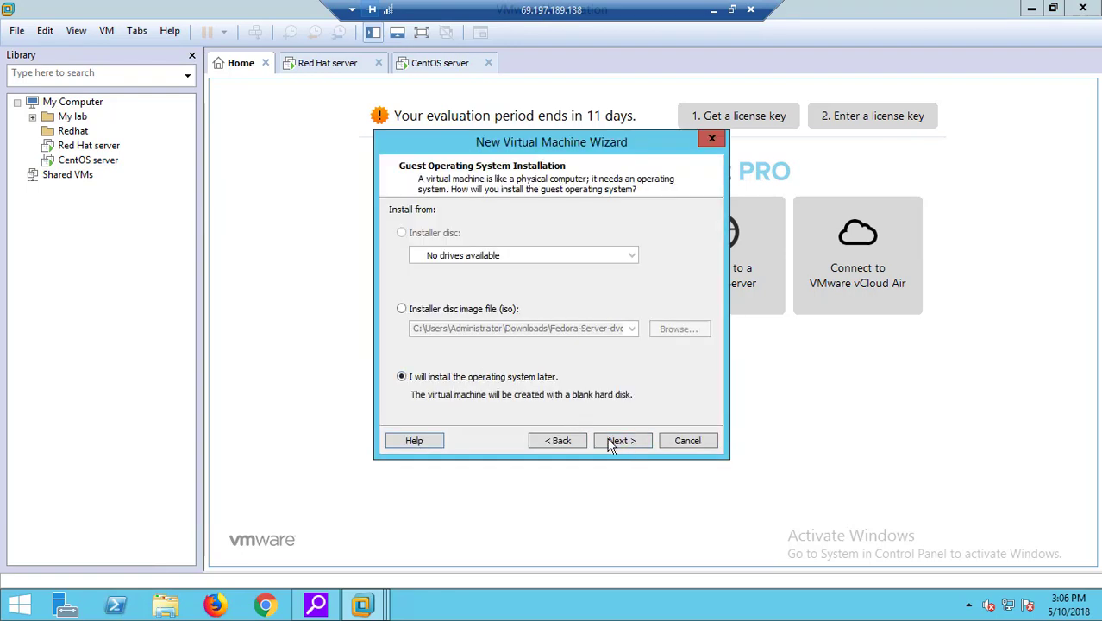
left_click(623, 442)
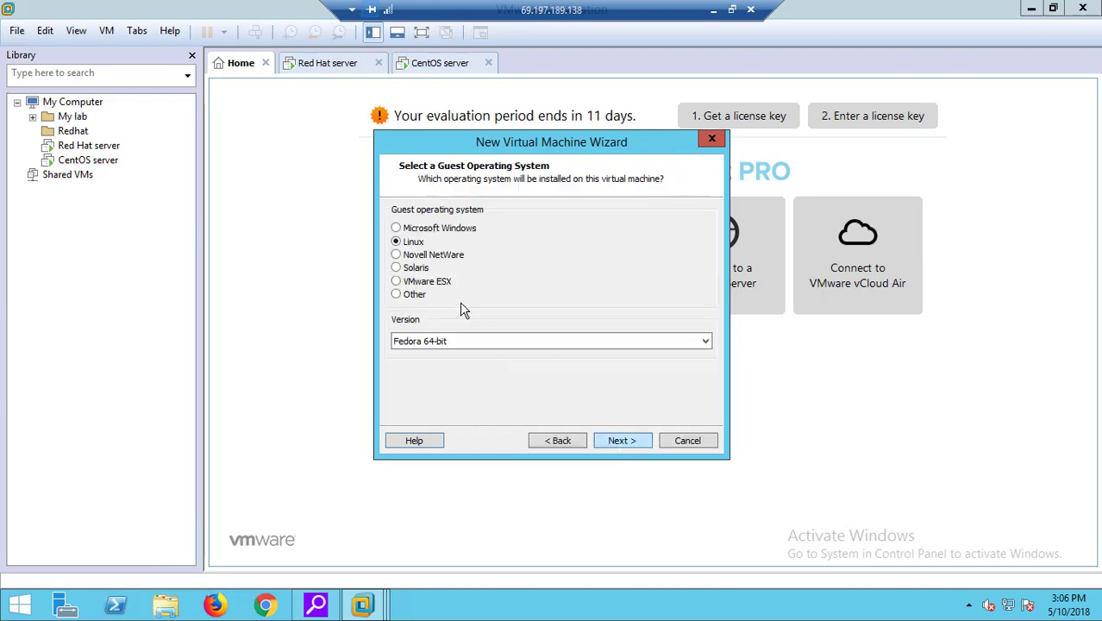
left_click(586, 345)
left_click(586, 345)
left_click(623, 441)
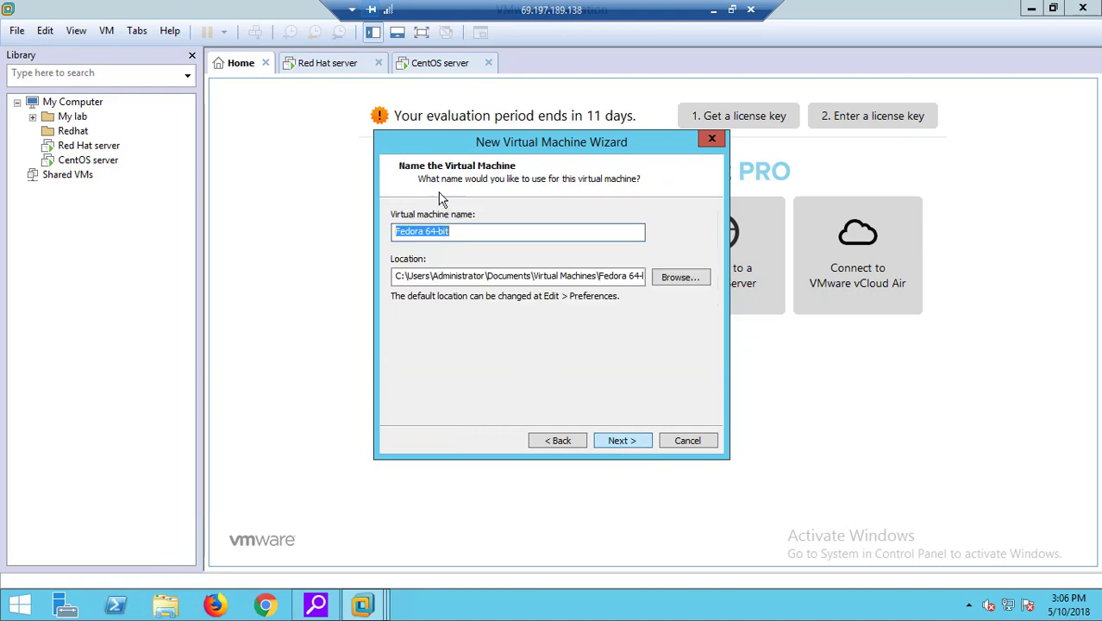
- Name the virtual machine "Fedora server"
left_click(452, 230)
key("BackSpace")
key("BackSpace")
key("BackSpace")
key("BackSpace")
key("BackSpace")
key("BackSpace")
key("BackSpace")
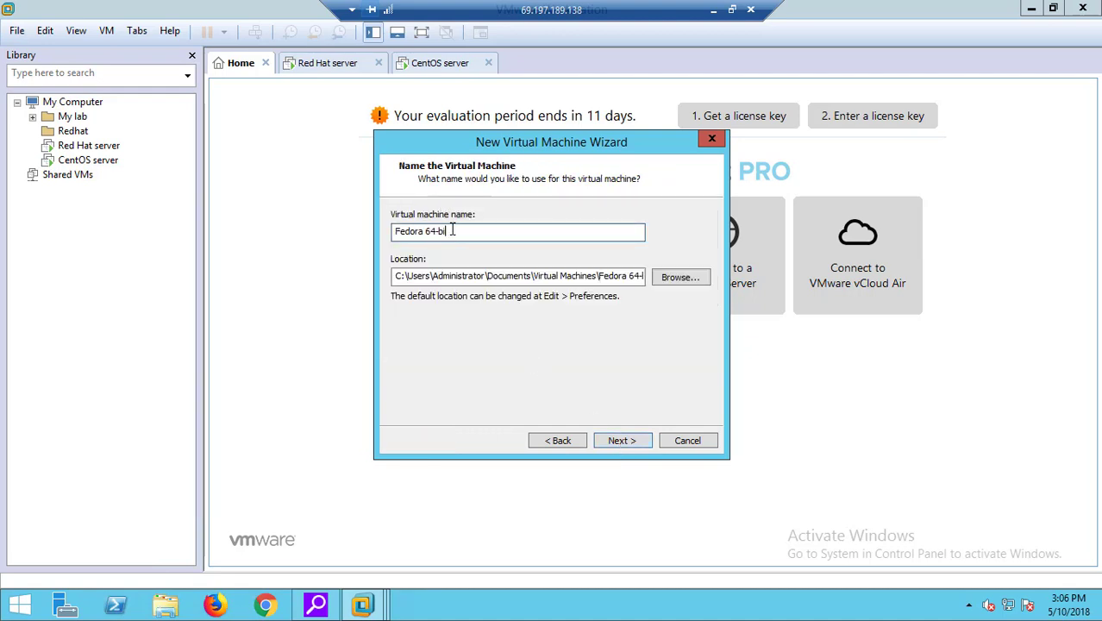
type("server")
left_click(424, 231)
- Create a folder named "server fedora" on the D: volume and use it as the virtual machine's location
left_click(698, 282)
left_click_drag(659, 300, 662, 392)
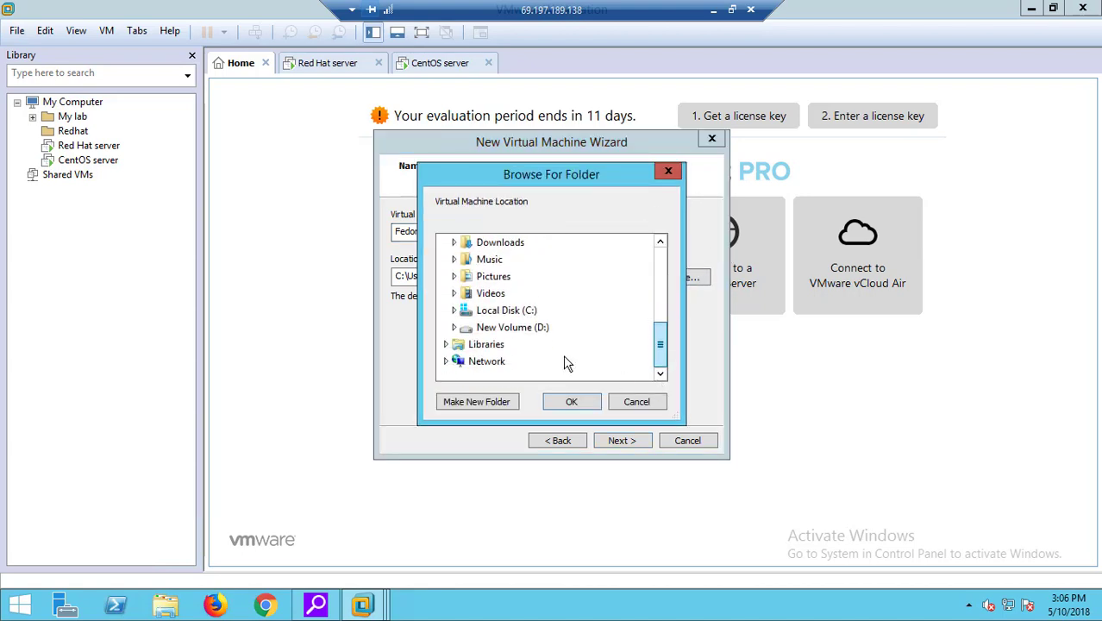
double_click(505, 331)
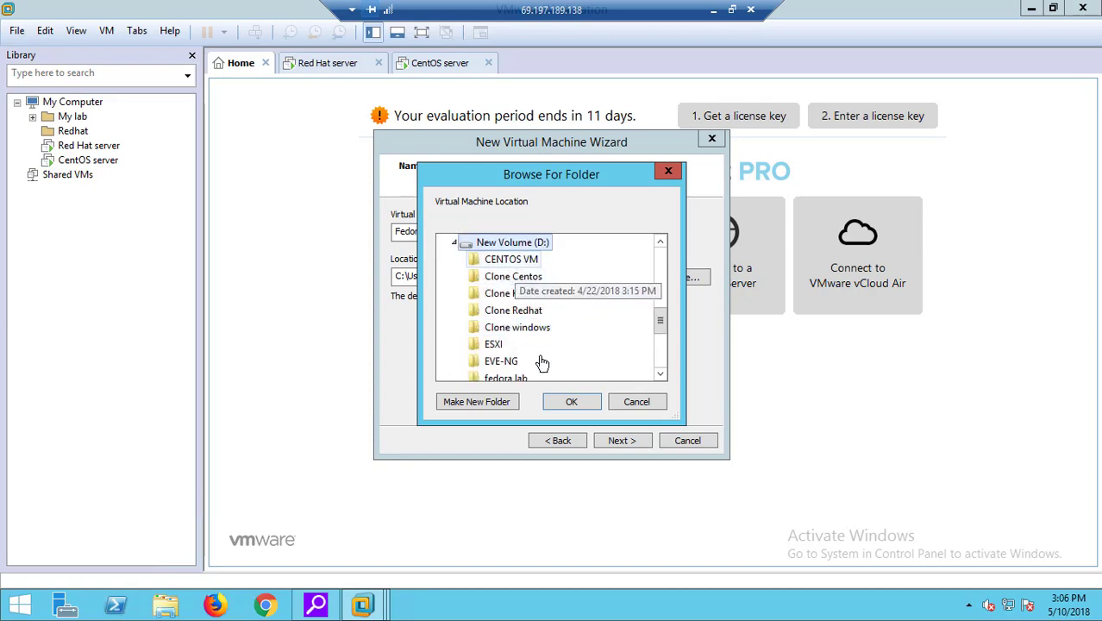
left_click(492, 403)
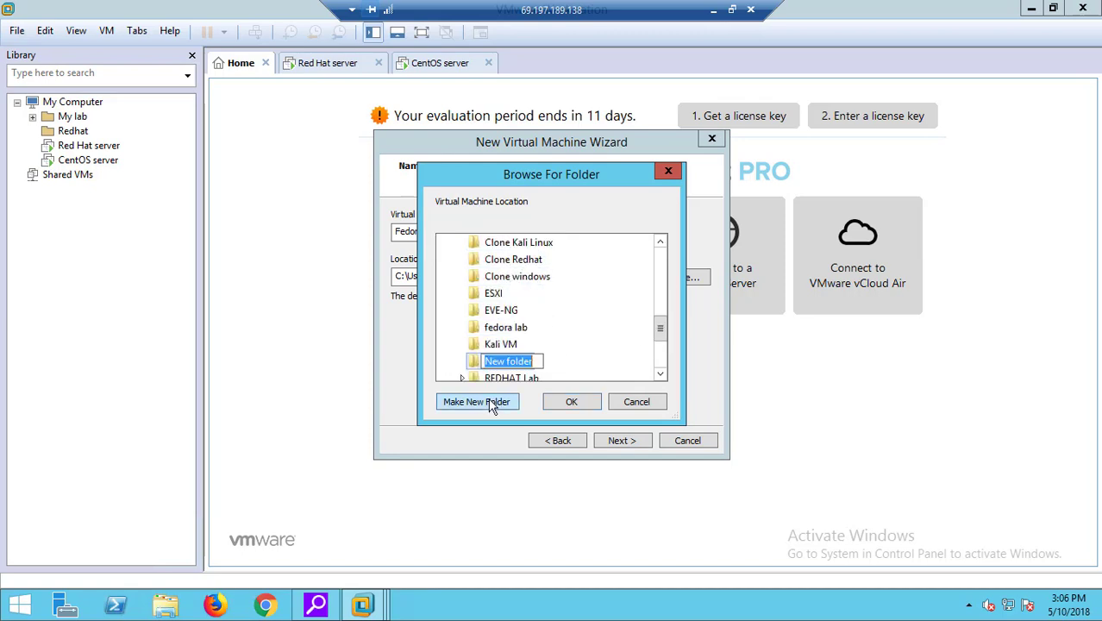
type("ser")
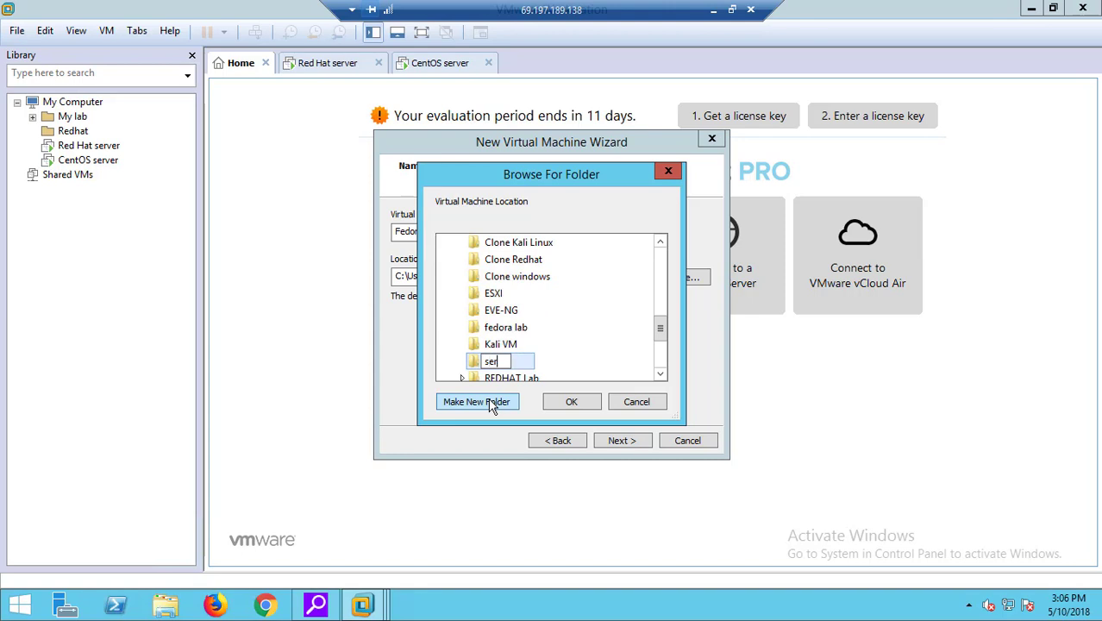
type("ver fedora")
left_click(556, 404)
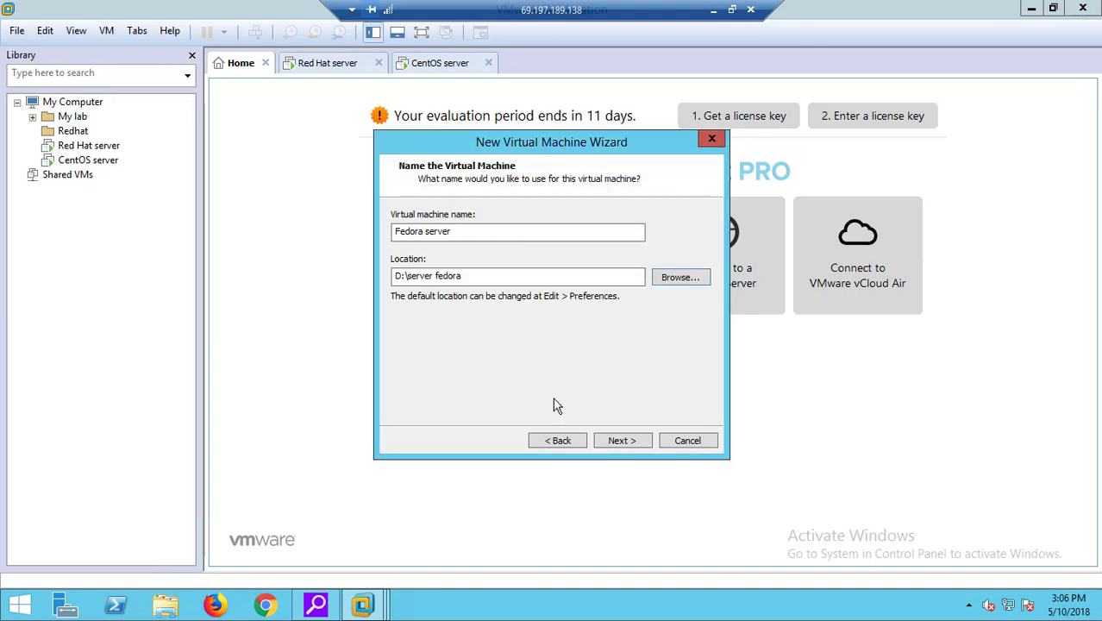
left_click(618, 443)
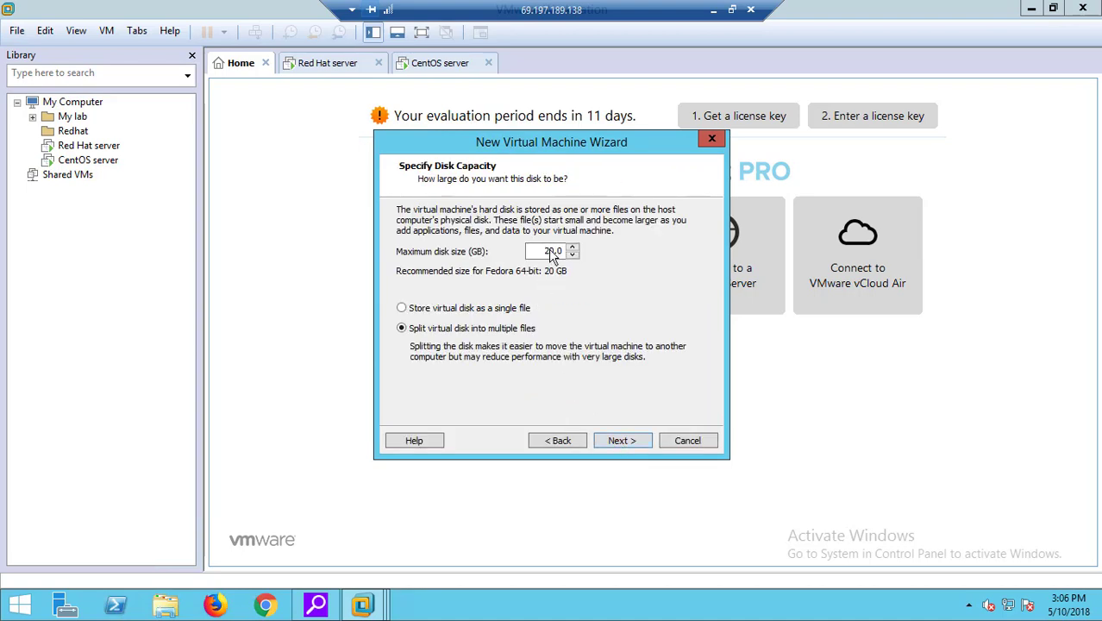
- Set the maximum disk size to 30 GB, store the virtual disk as a single file, and create the virtual machine
left_click_drag(553, 251, 545, 252)
type("50")
key("BackSpace")
key("BackSpace")
type("30")
left_click(402, 309)
left_click(620, 442)
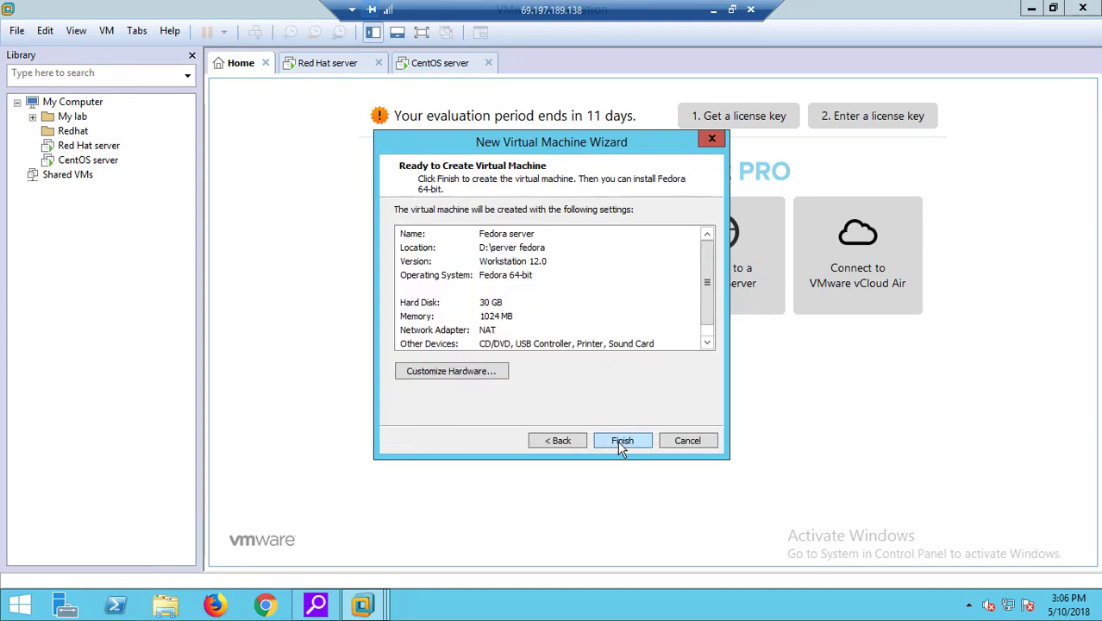
left_click(620, 442)
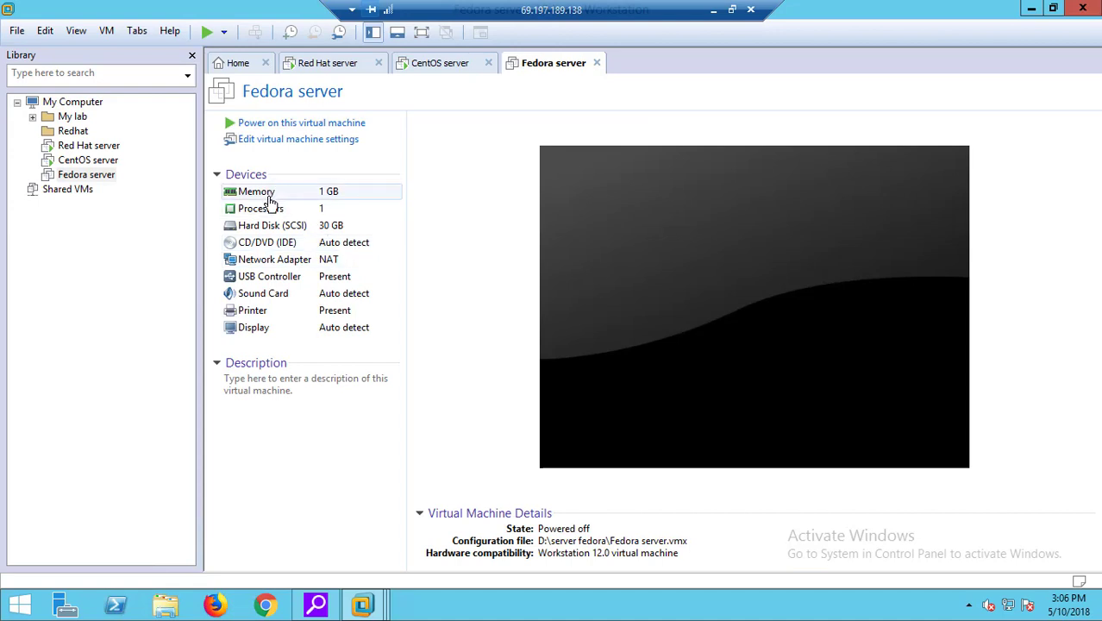
- Set the Fedora server's memory to 2048 MB and its cores per processor to 2
double_click(270, 201)
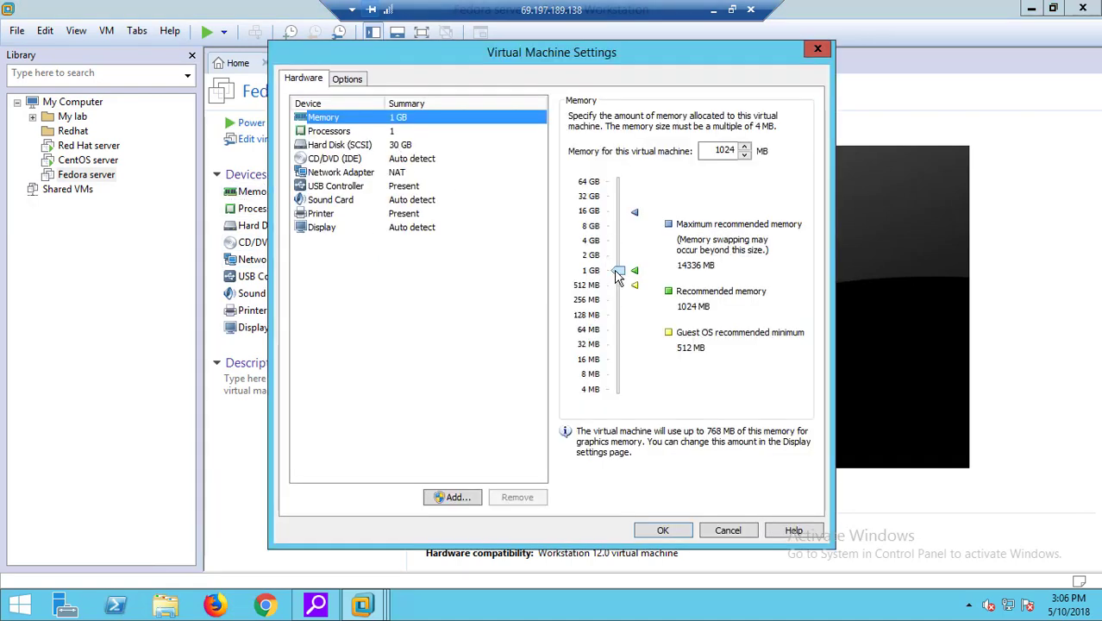
left_click_drag(618, 272, 618, 255)
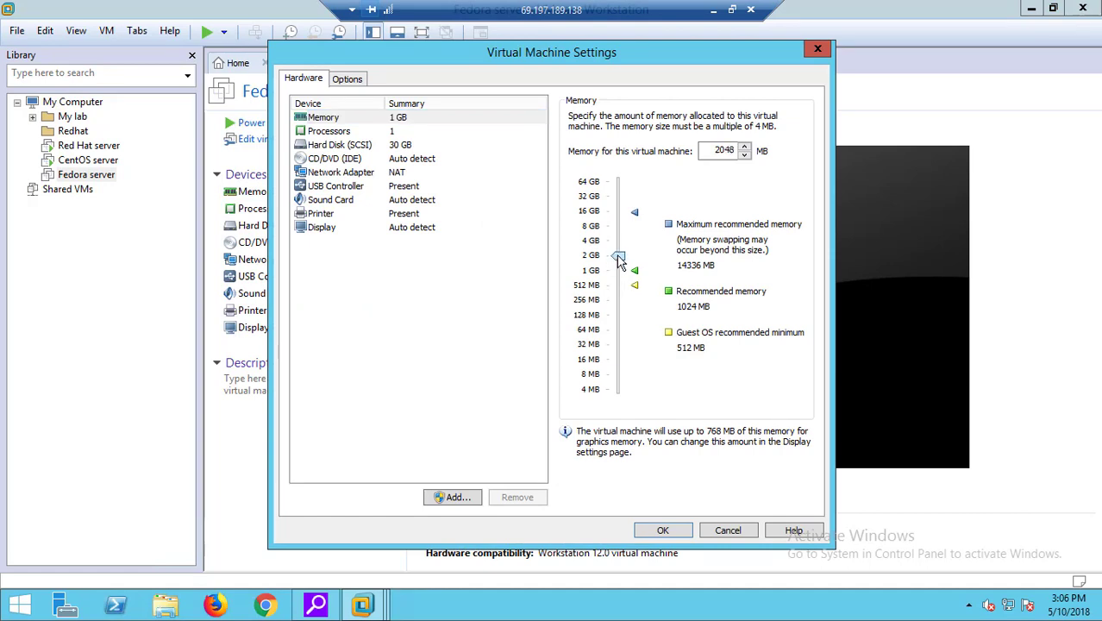
left_click(323, 132)
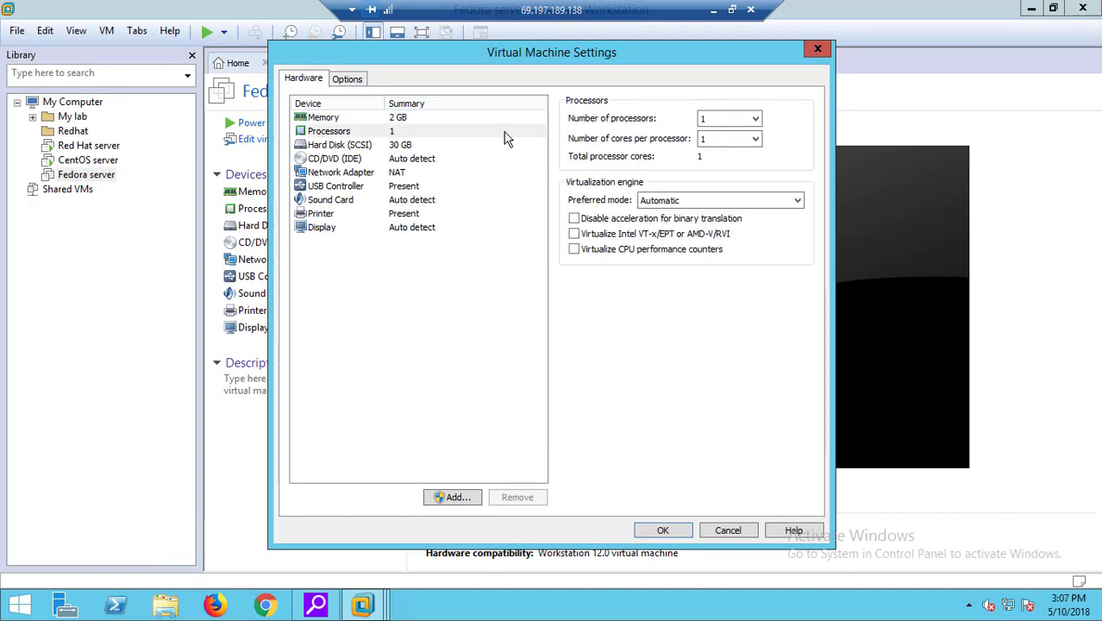
left_click(712, 140)
left_click(708, 165)
- Attach the Fedora-Server-dvd-x86_64-28-1.1 ISO image from Downloads to the CD/DVD drive and apply the settings
left_click(358, 175)
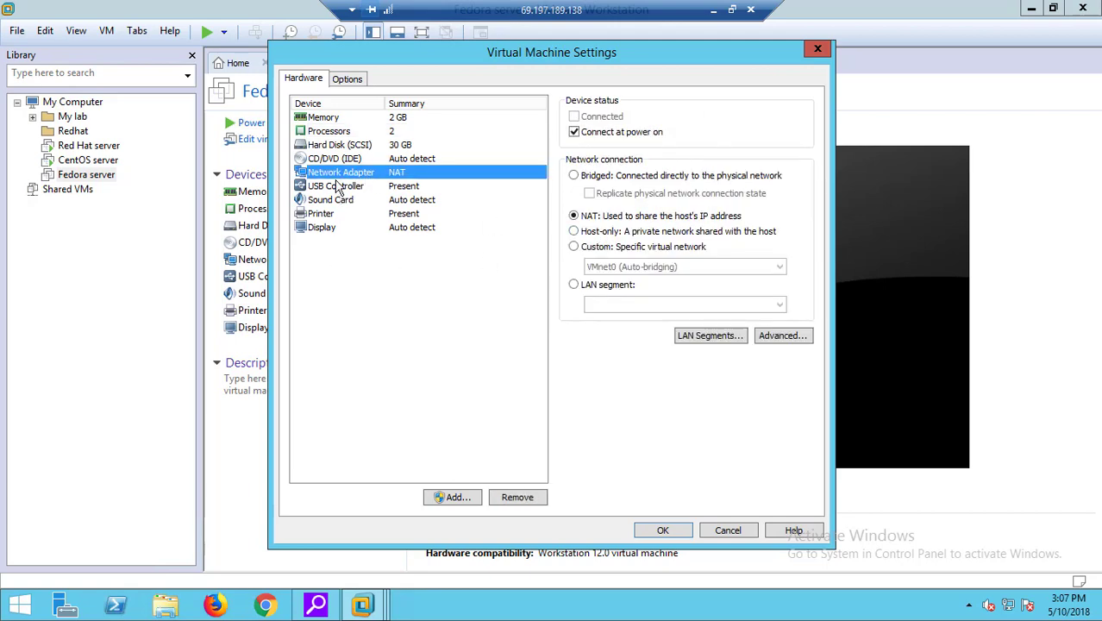
left_click(349, 162)
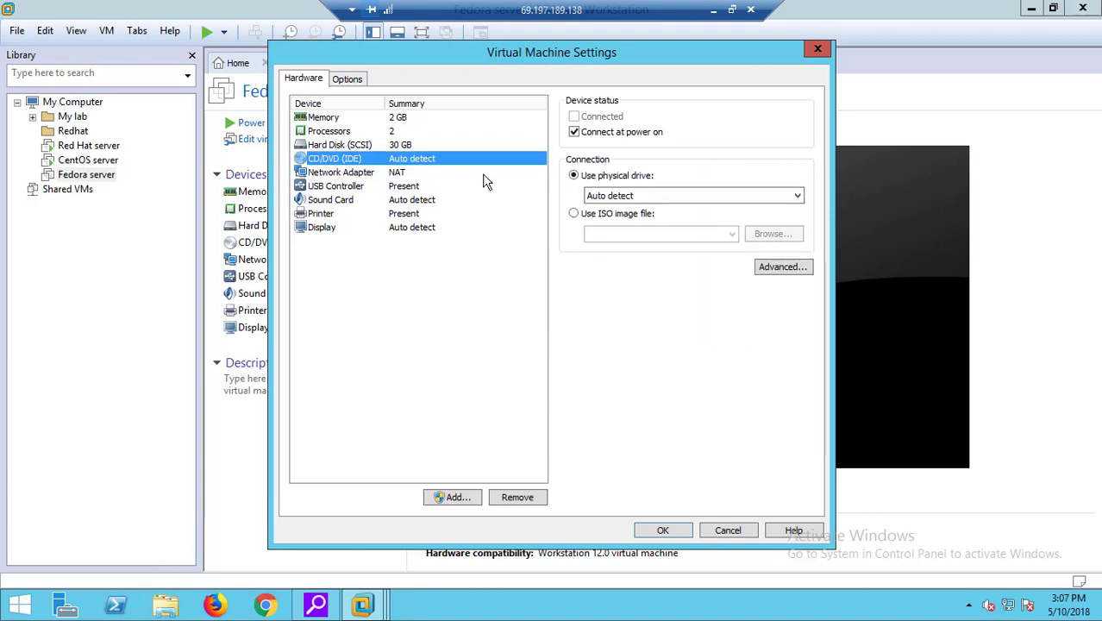
left_click(636, 215)
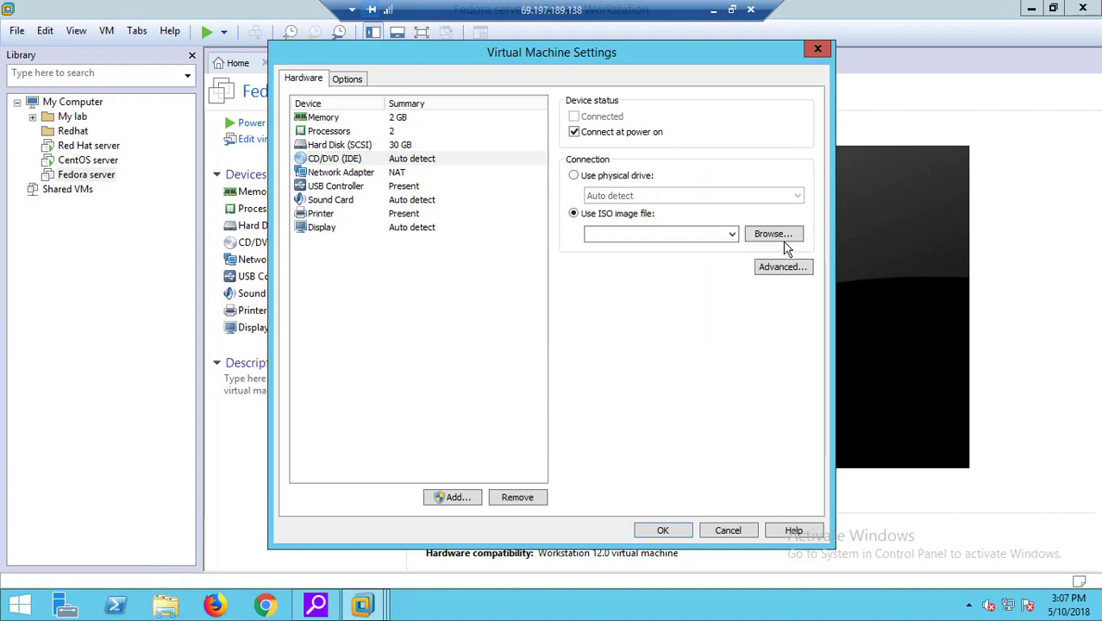
left_click(789, 238)
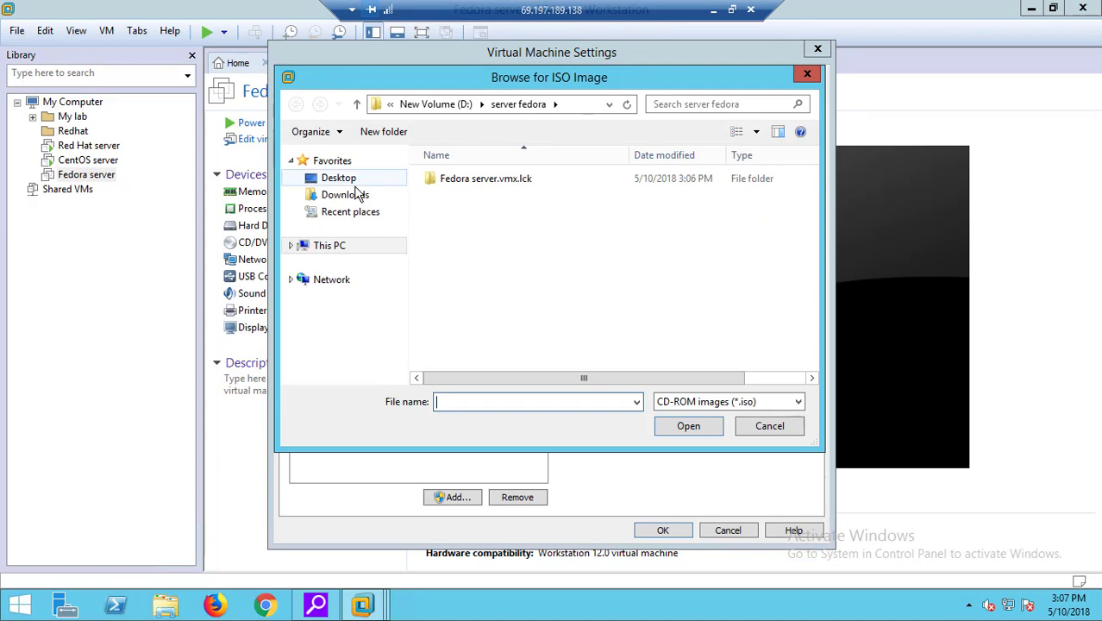
left_click(353, 194)
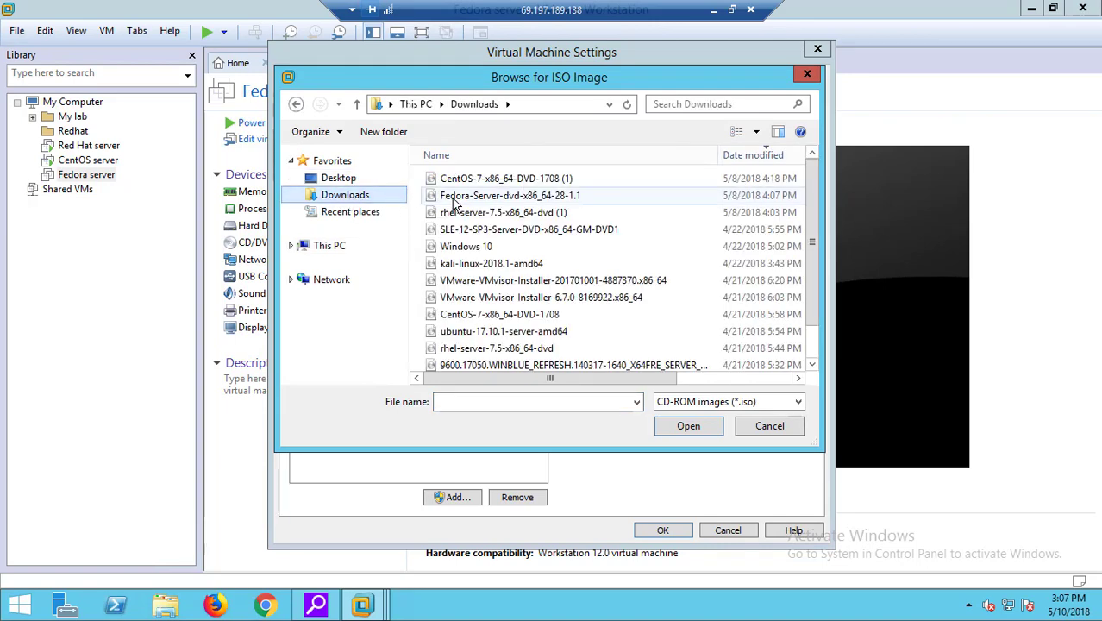
left_click(452, 198)
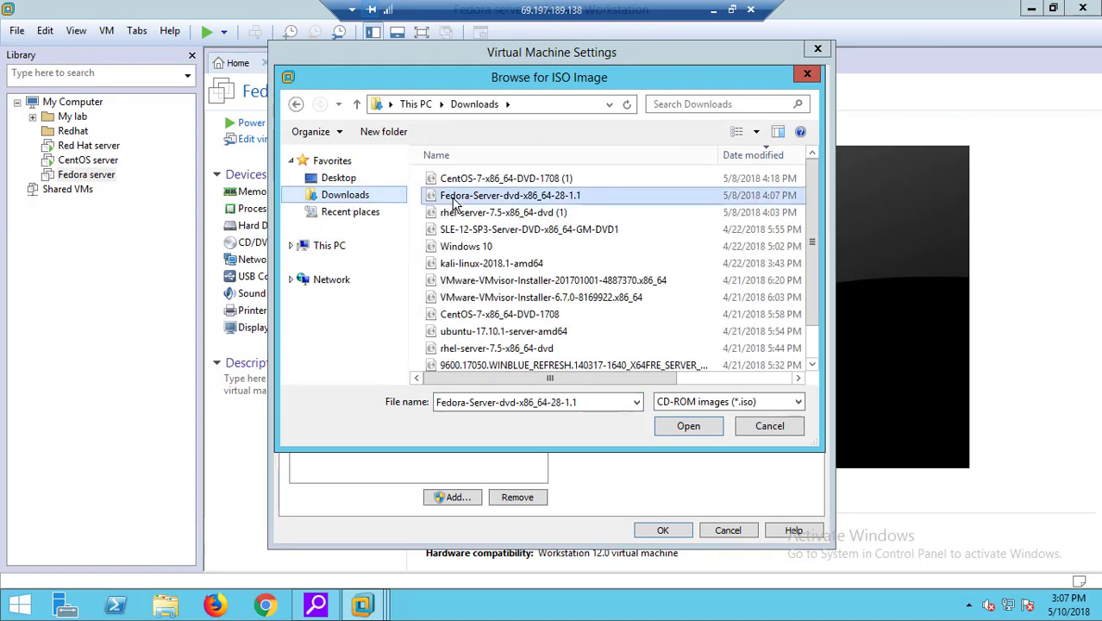
left_click(681, 422)
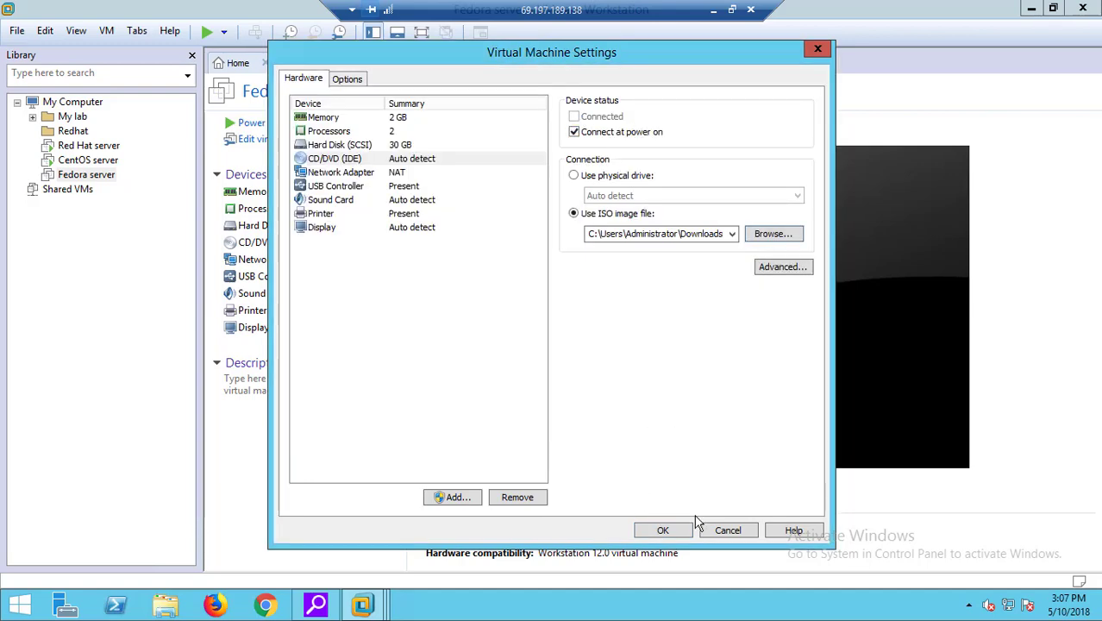
left_click(680, 532)
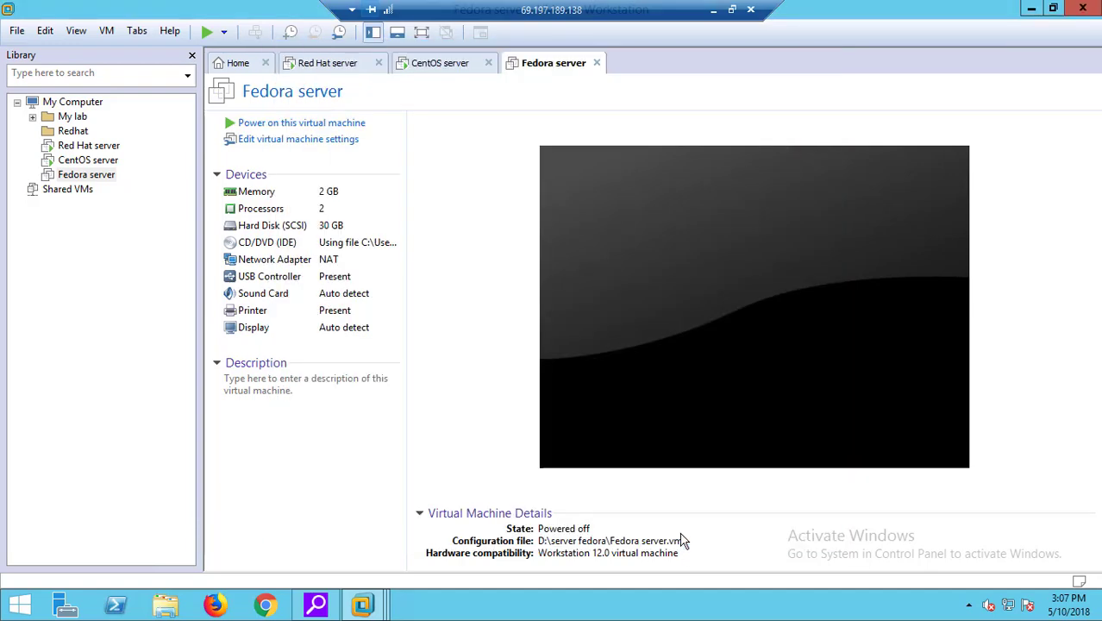
- Power on the Fedora server virtual machine and dismiss the device notification and the installation hint
left_click(315, 123)
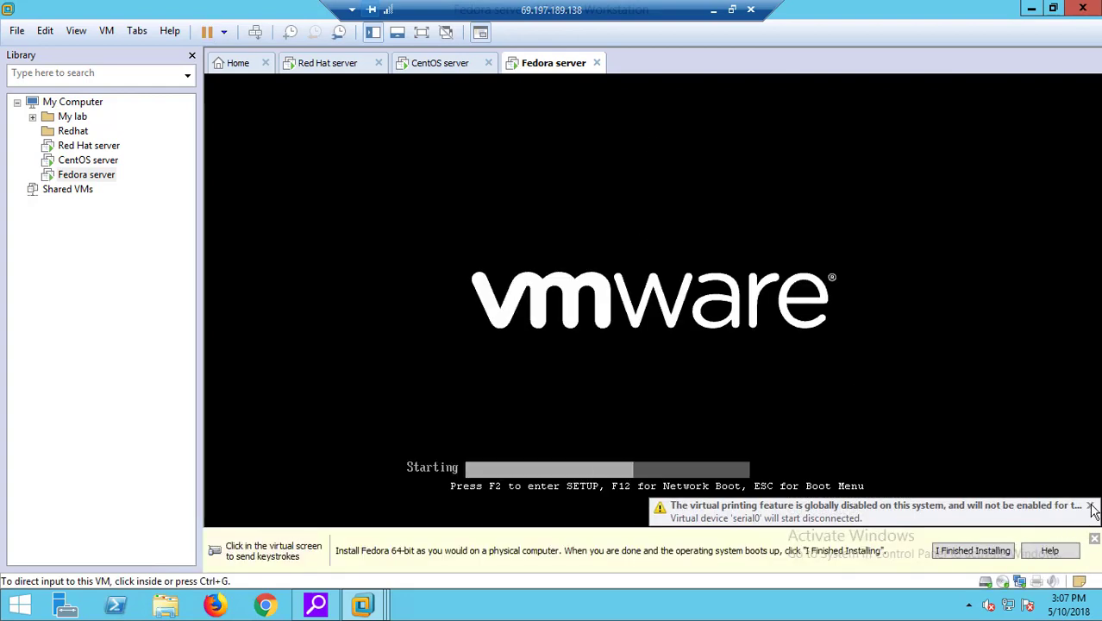
left_click(1090, 507)
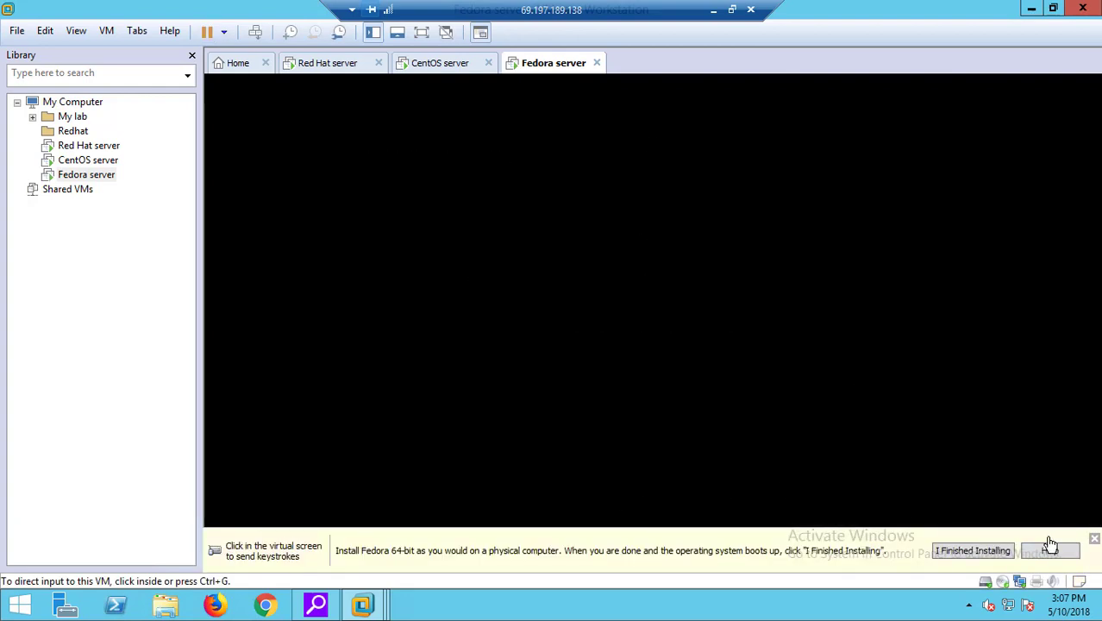
left_click(1094, 540)
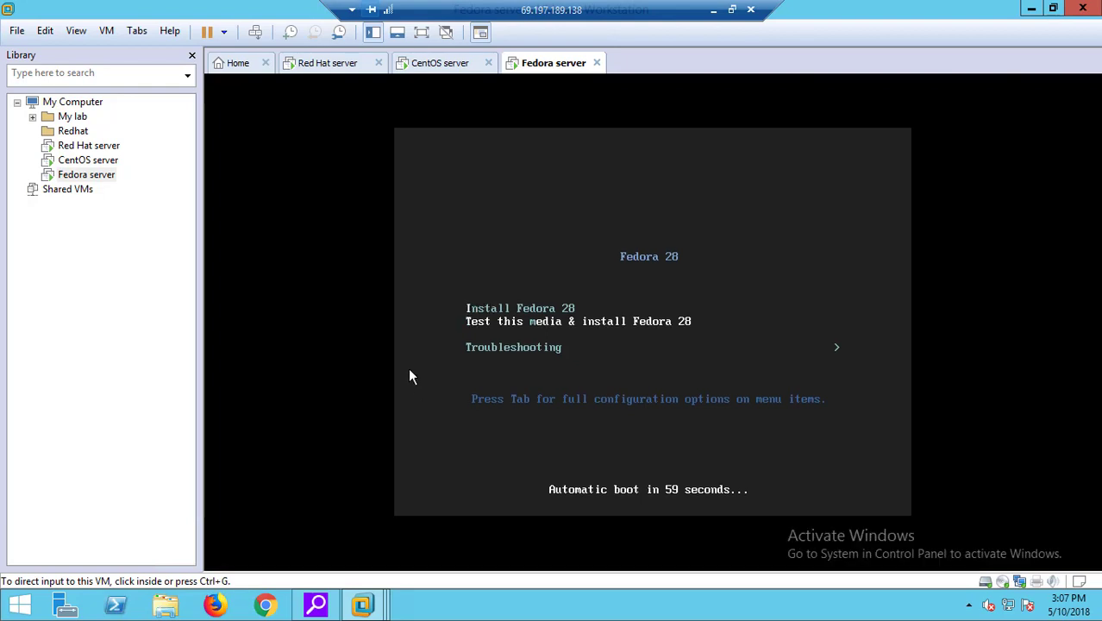
- Boot the virtual machine with the Install Fedora 28 option
left_click(419, 306)
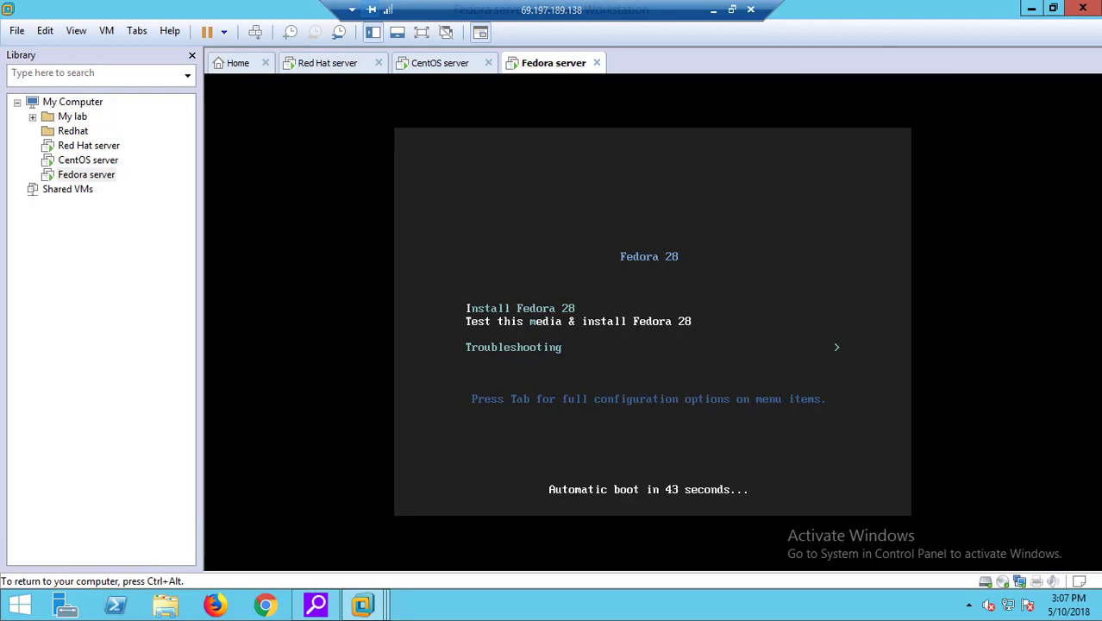
key("Up")
key("Return")
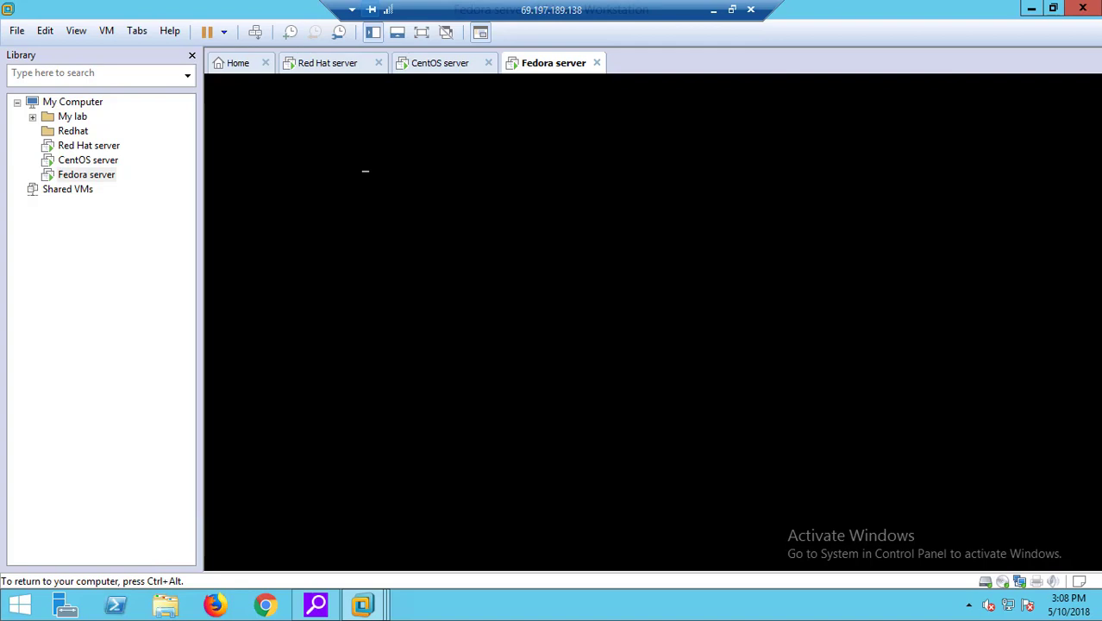
key("ctrl+alt")
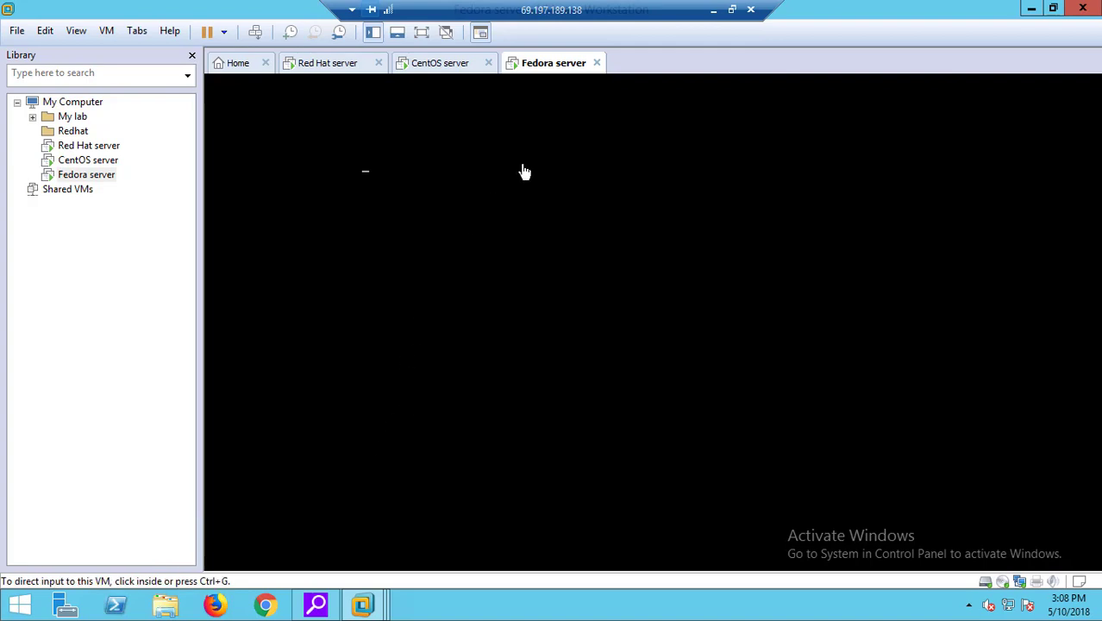
left_click(485, 214)
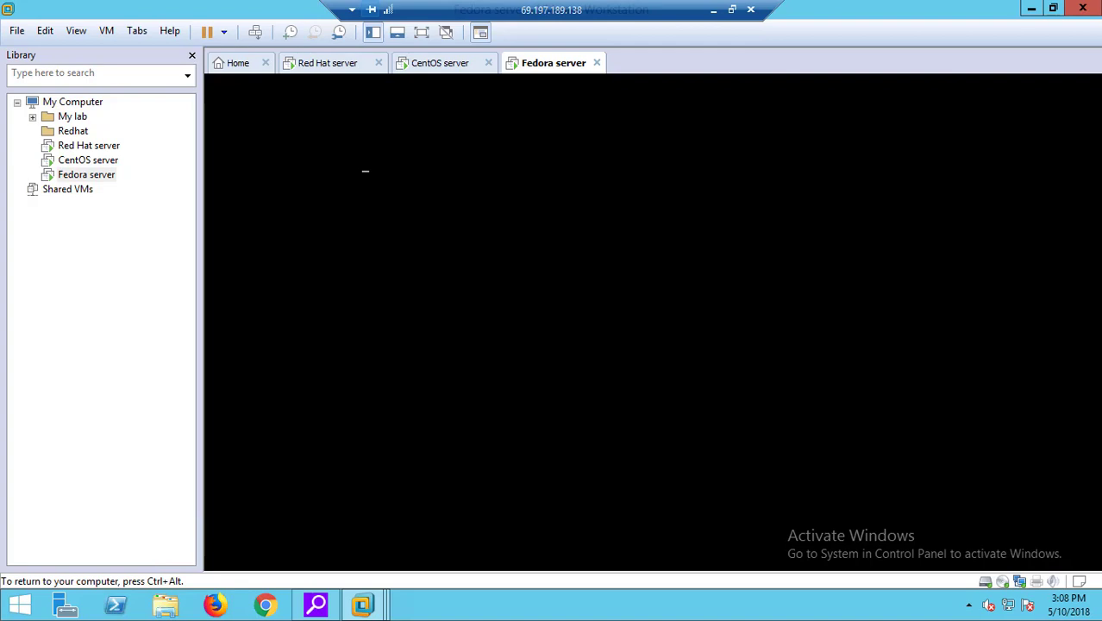
left_click(451, 138)
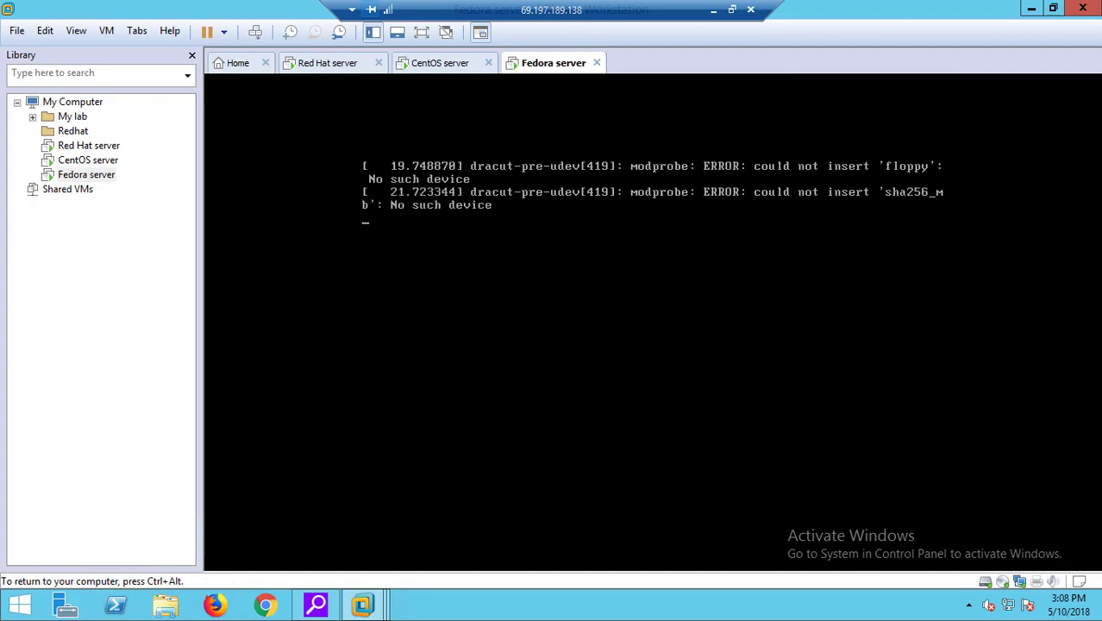
key("ctrl+alt")
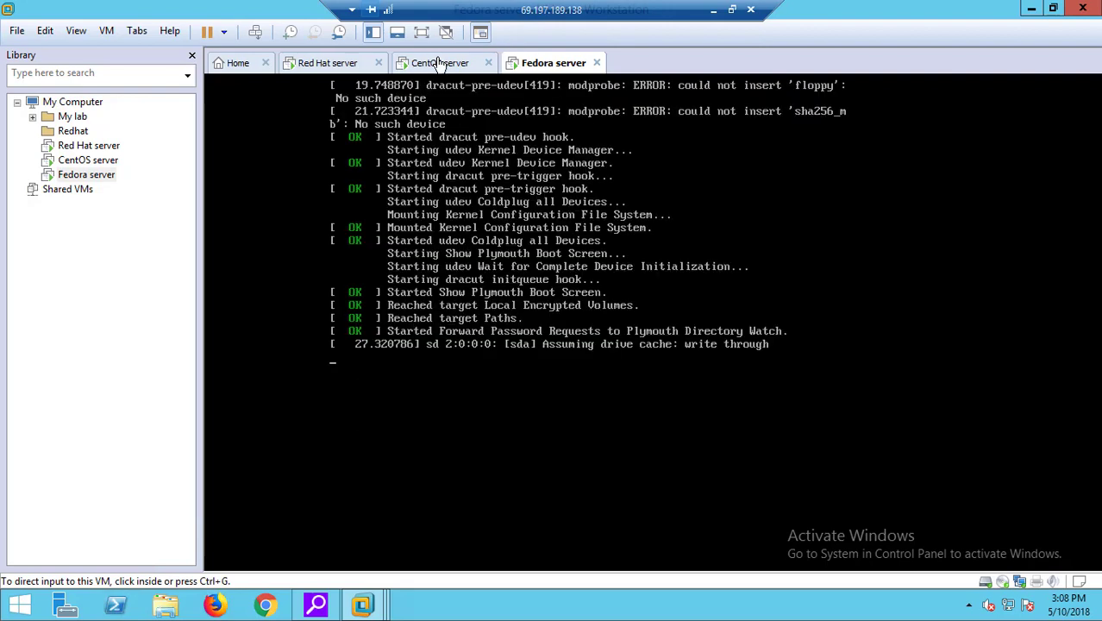
key("ctrl+g")
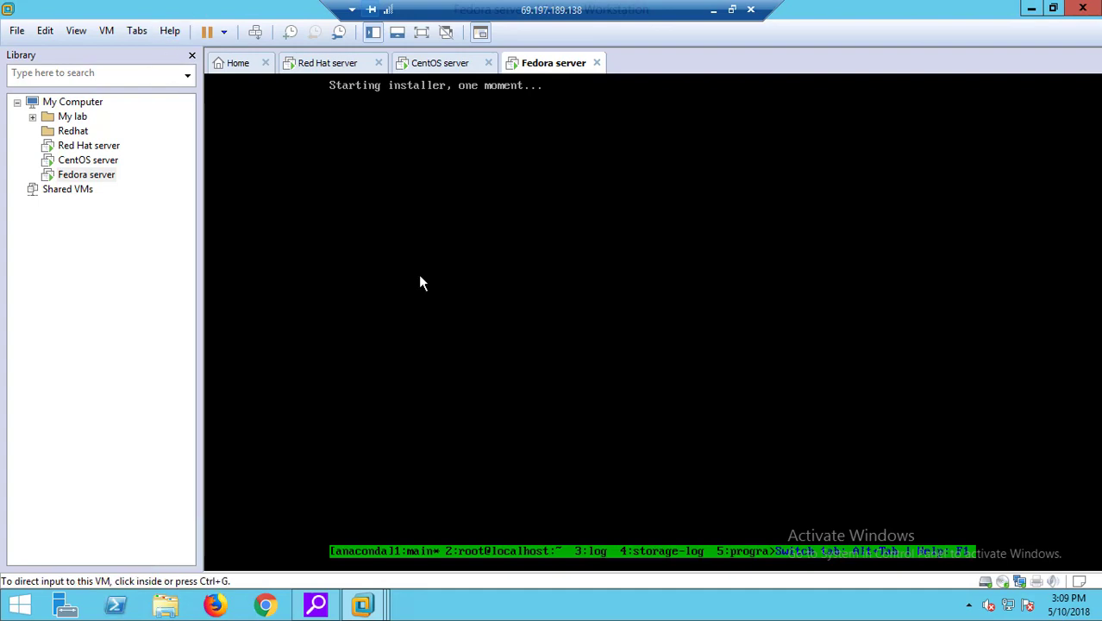
- Display the virtual machine in full screen and direct input to the Fedora installer's welcome page
left_click(74, 33)
left_click(110, 50)
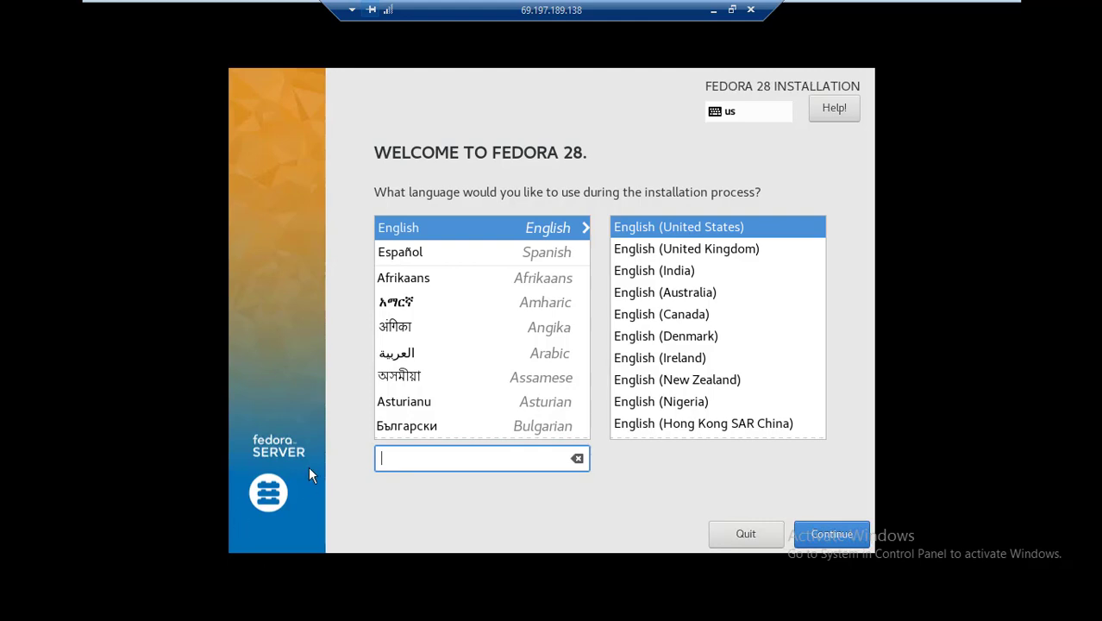
left_click(268, 441)
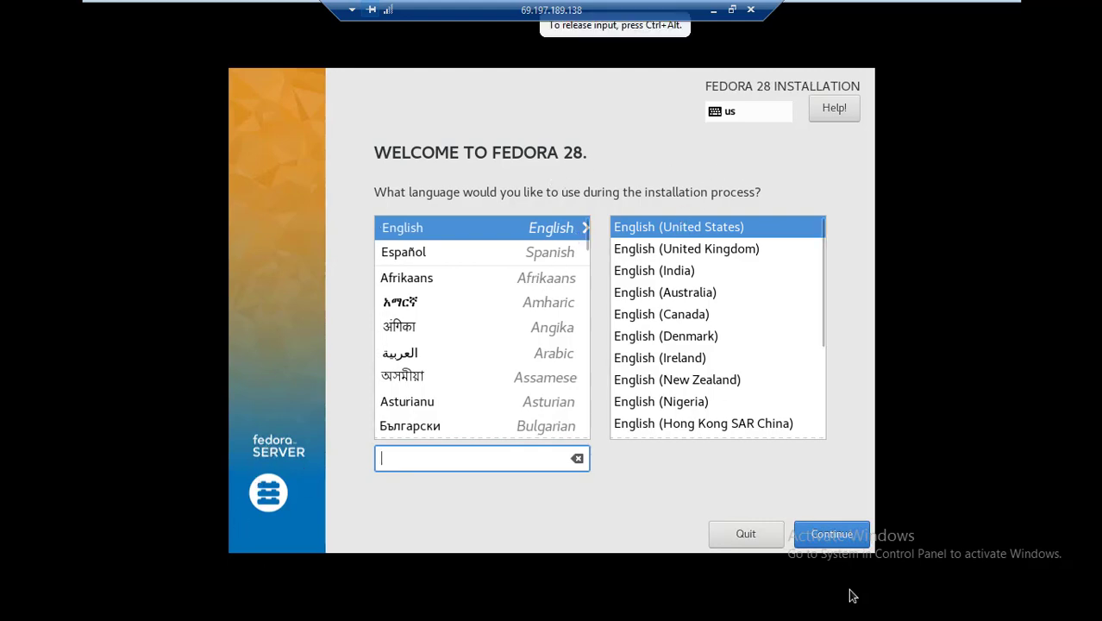
- Accept English (United States) as the installation language and continue to the installation summary
left_click(837, 542)
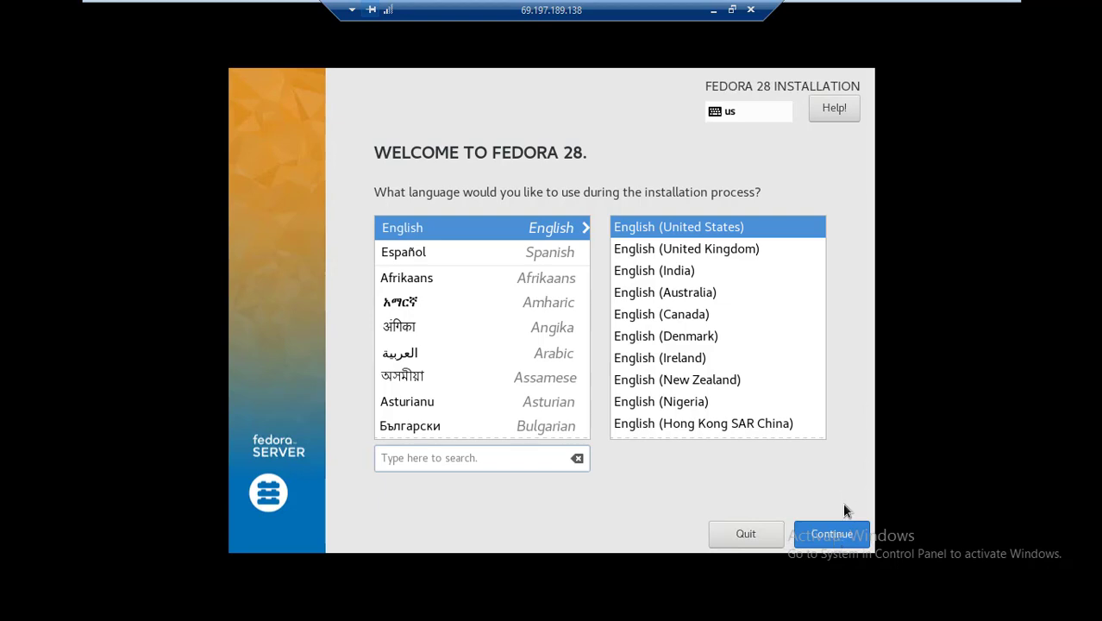
left_click(829, 536)
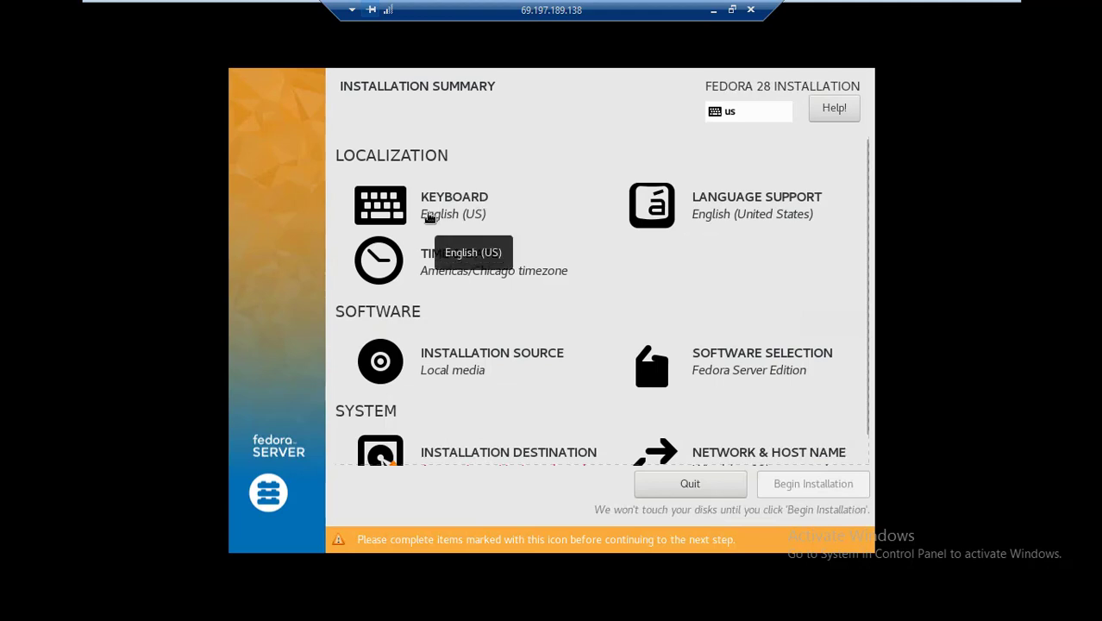
- Add the French (Morocco) keyboard layout to the system's keyboard layouts
left_click(429, 218)
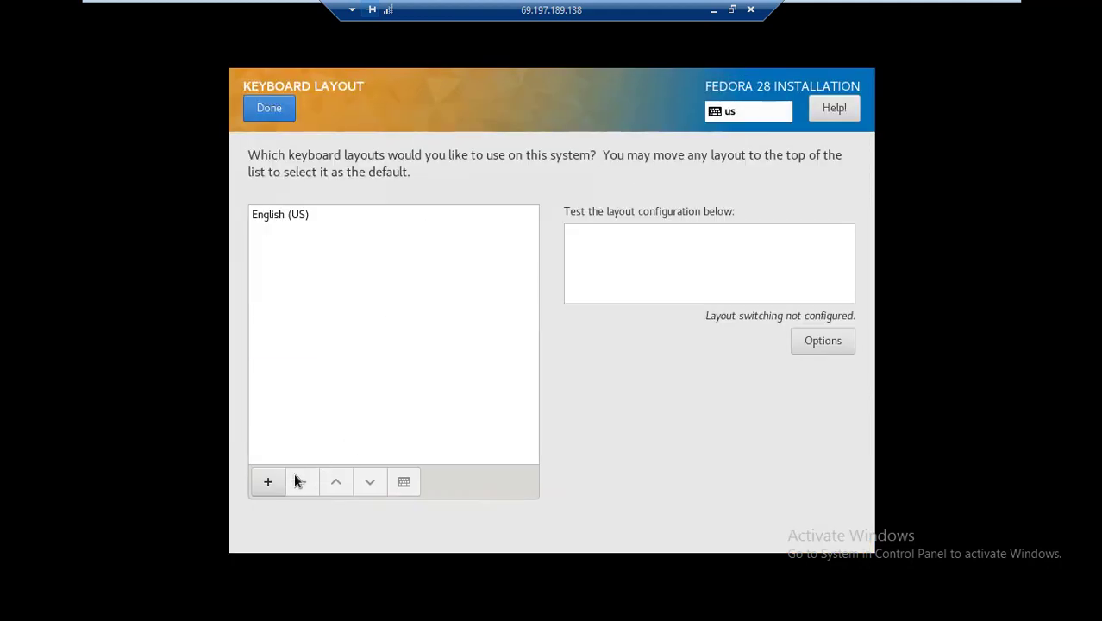
left_click(267, 483)
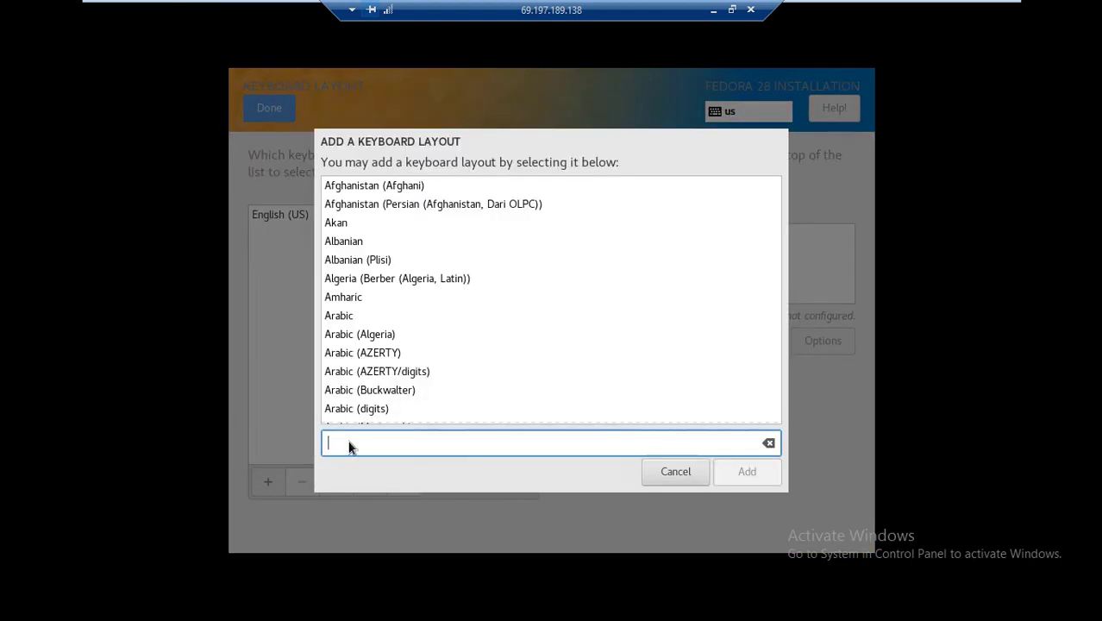
type("fra")
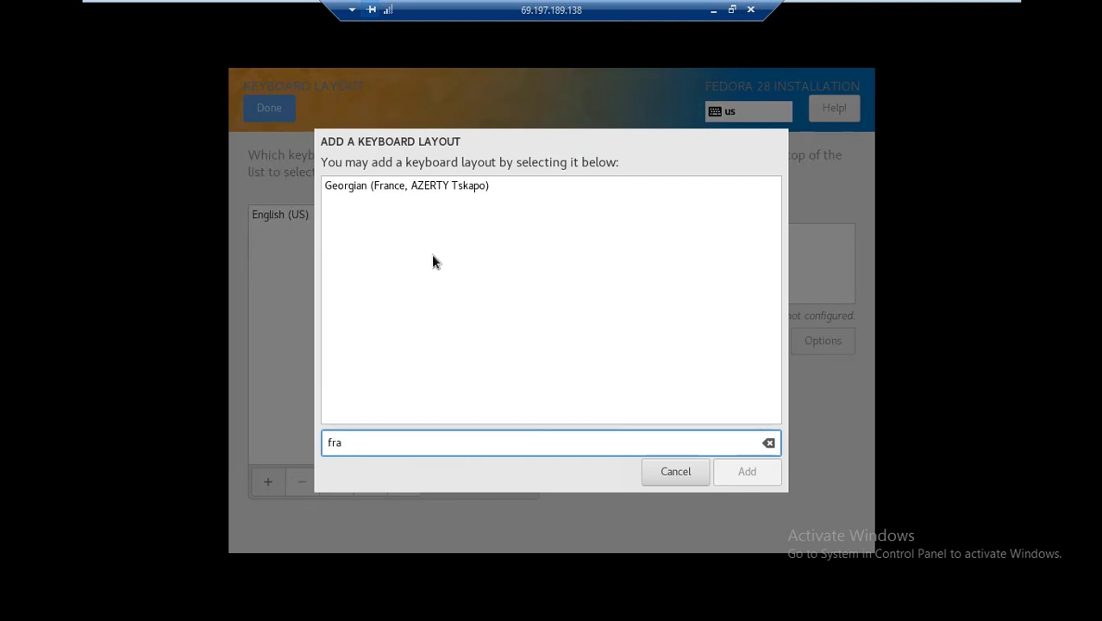
key("BackSpace")
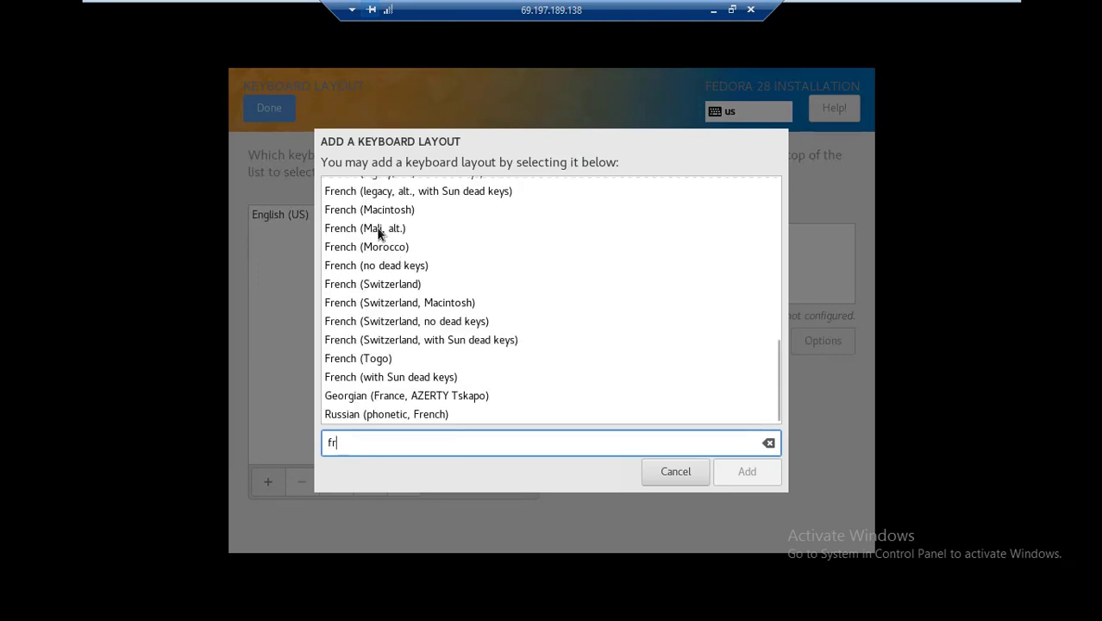
left_click(379, 247)
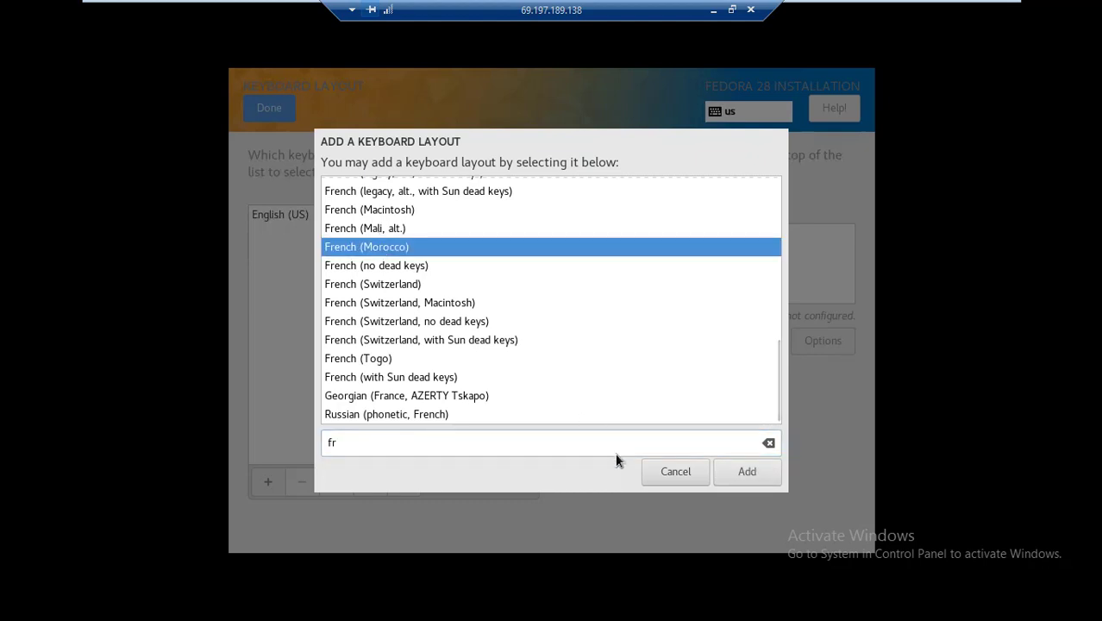
left_click(738, 471)
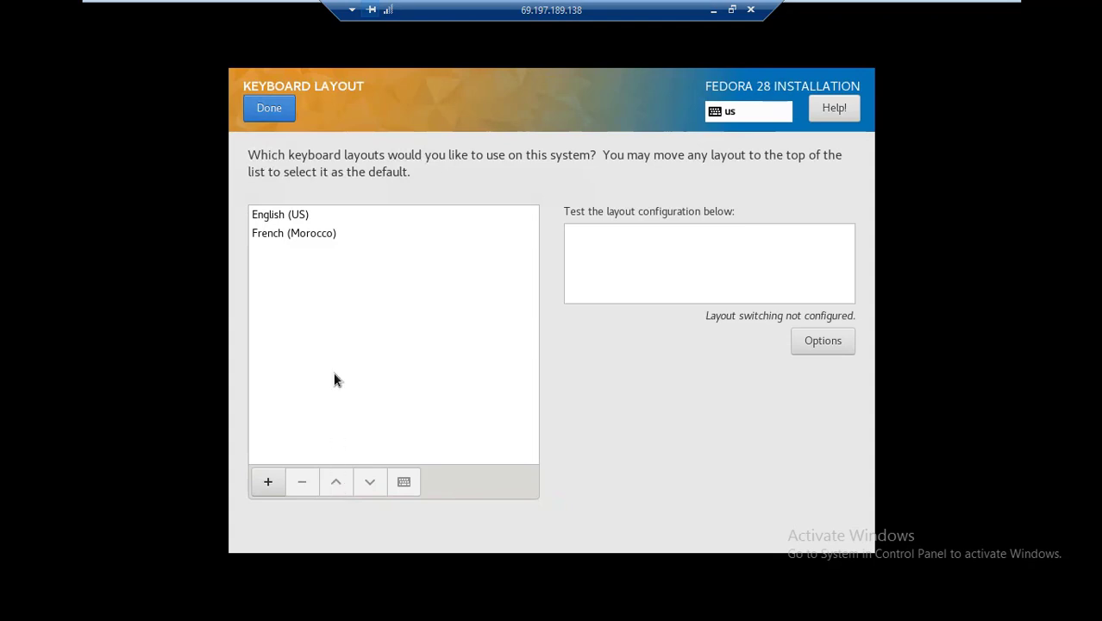
- Make French (Morocco) the default keyboard layout by placing it above English (US), and return to the installation summary
left_click(313, 231)
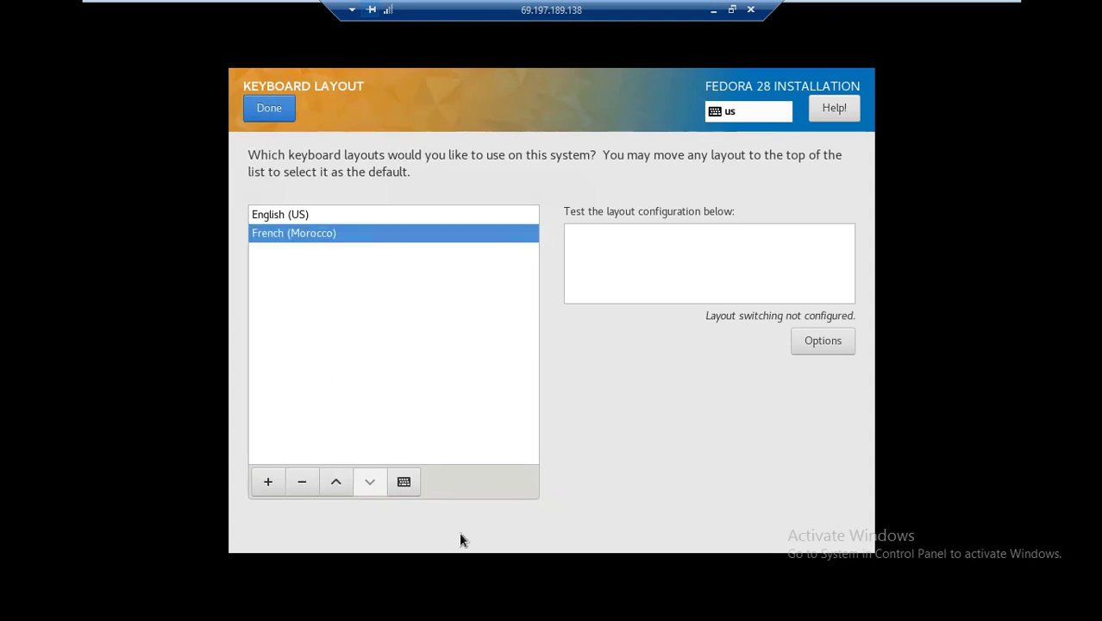
left_click(337, 482)
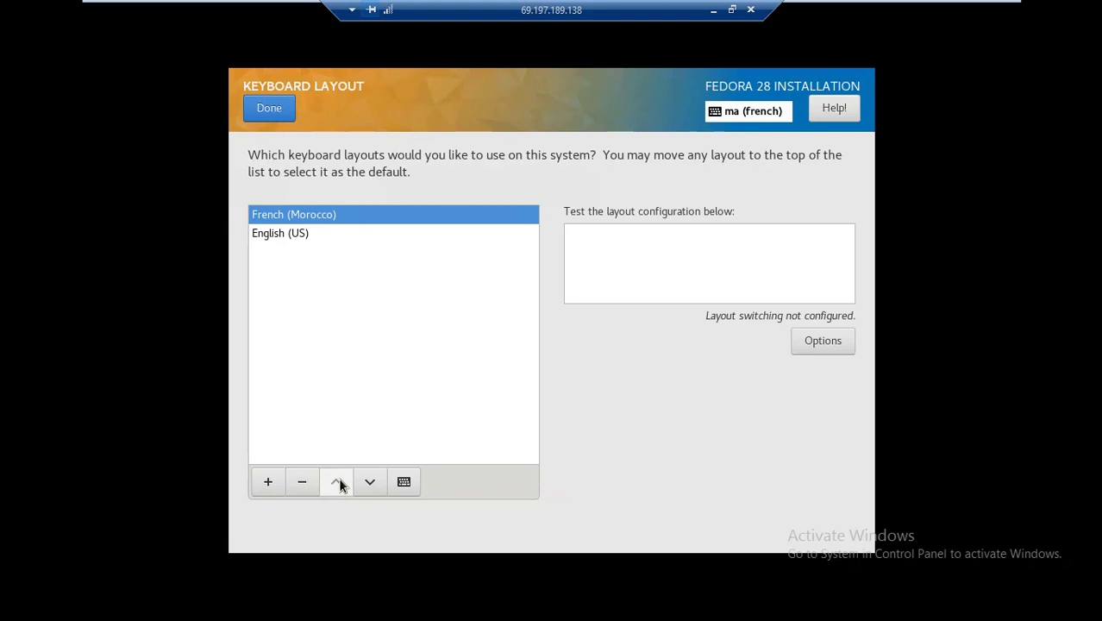
left_click(269, 109)
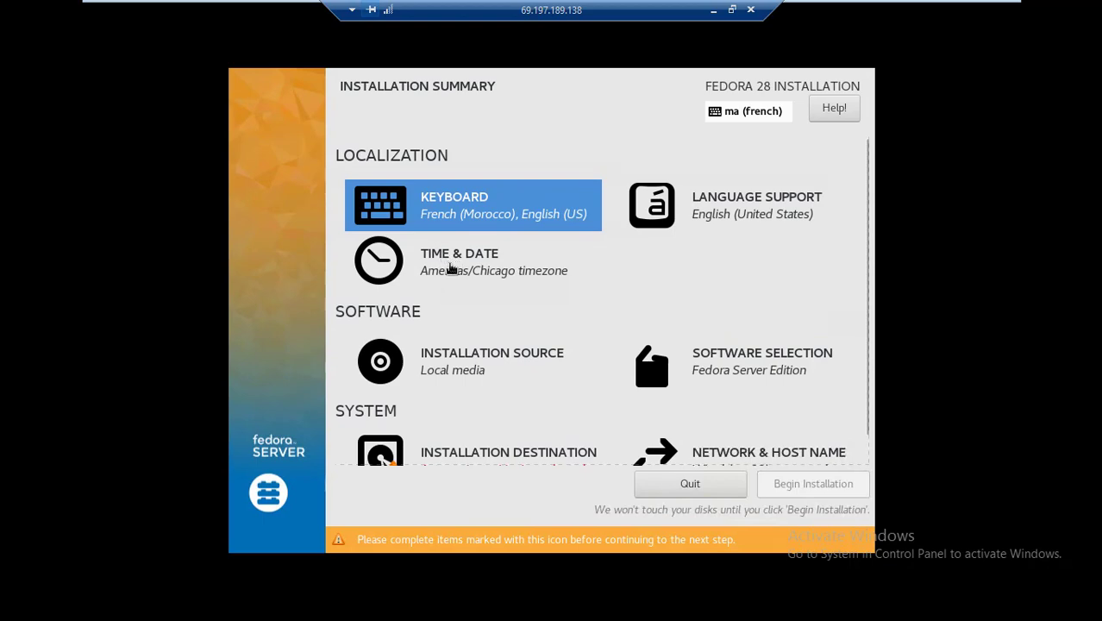
- Set the time zone to region Africa, city Casablanca, and return to the installation summary
left_click(451, 266)
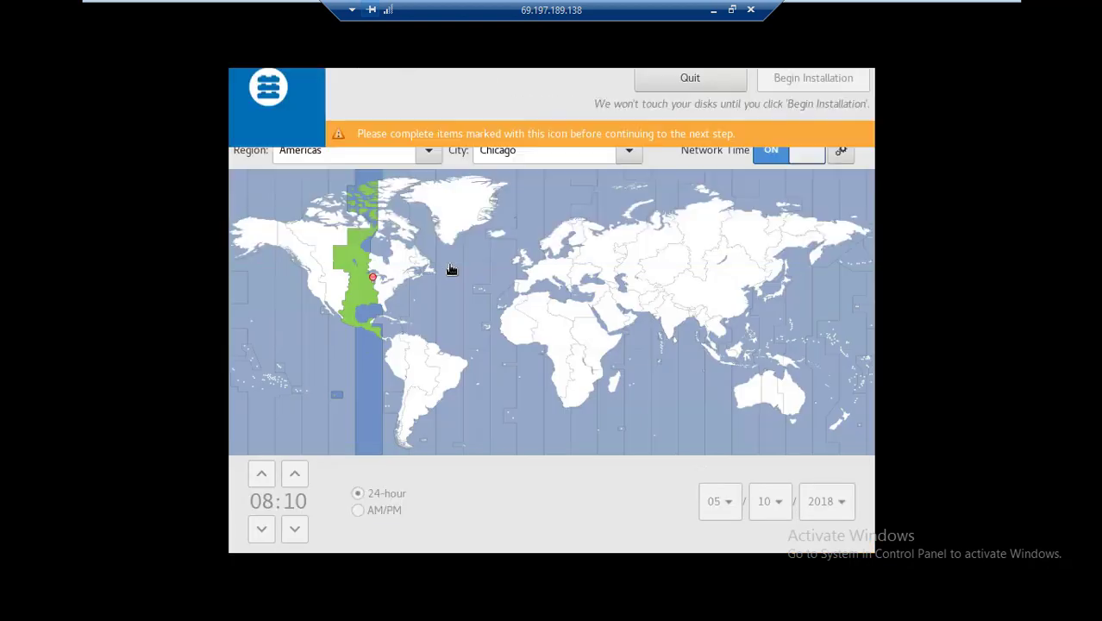
left_click(433, 156)
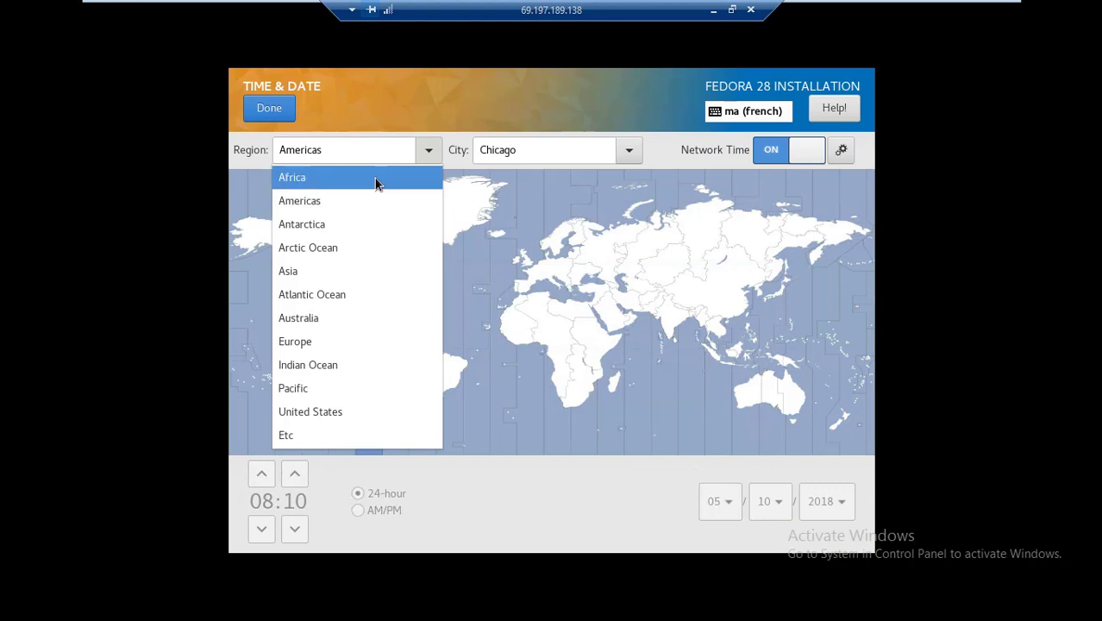
left_click(374, 178)
left_click(551, 150)
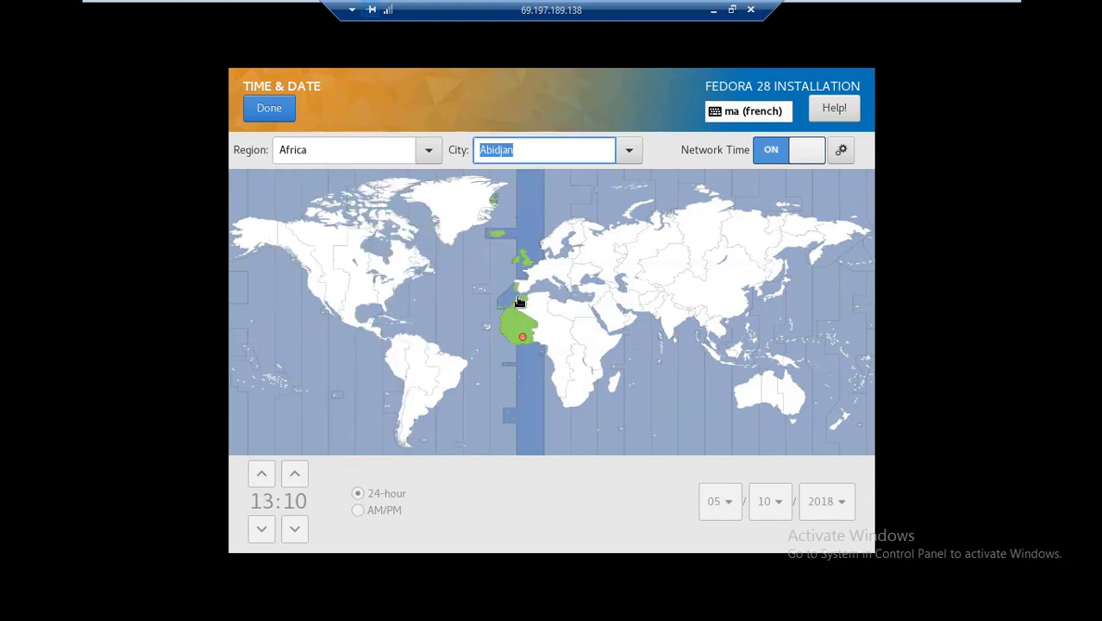
left_click(519, 301)
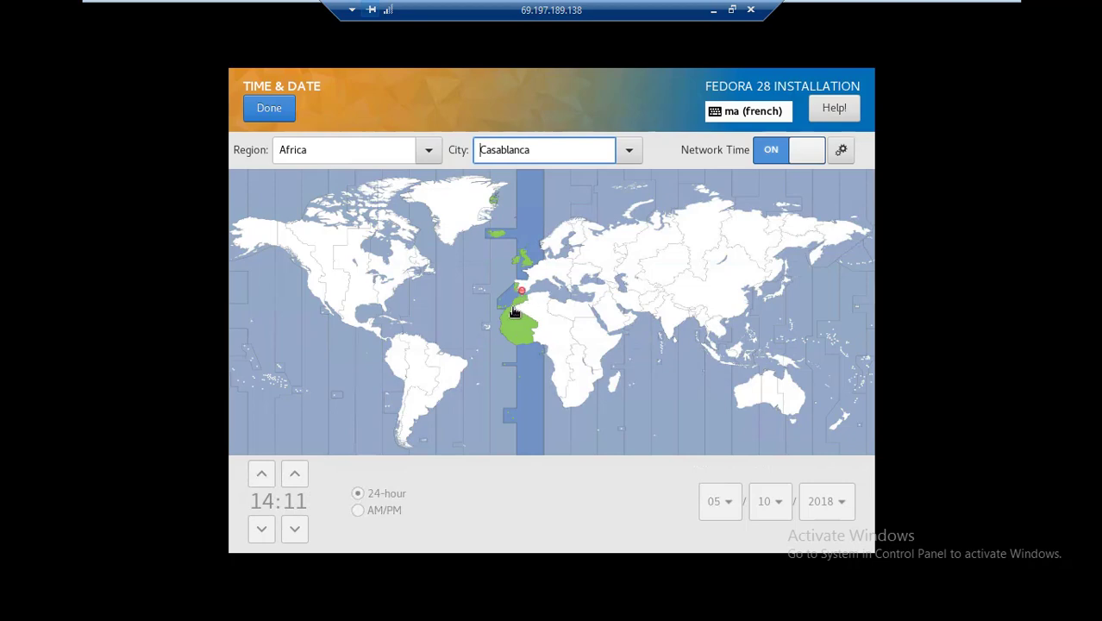
left_click(269, 107)
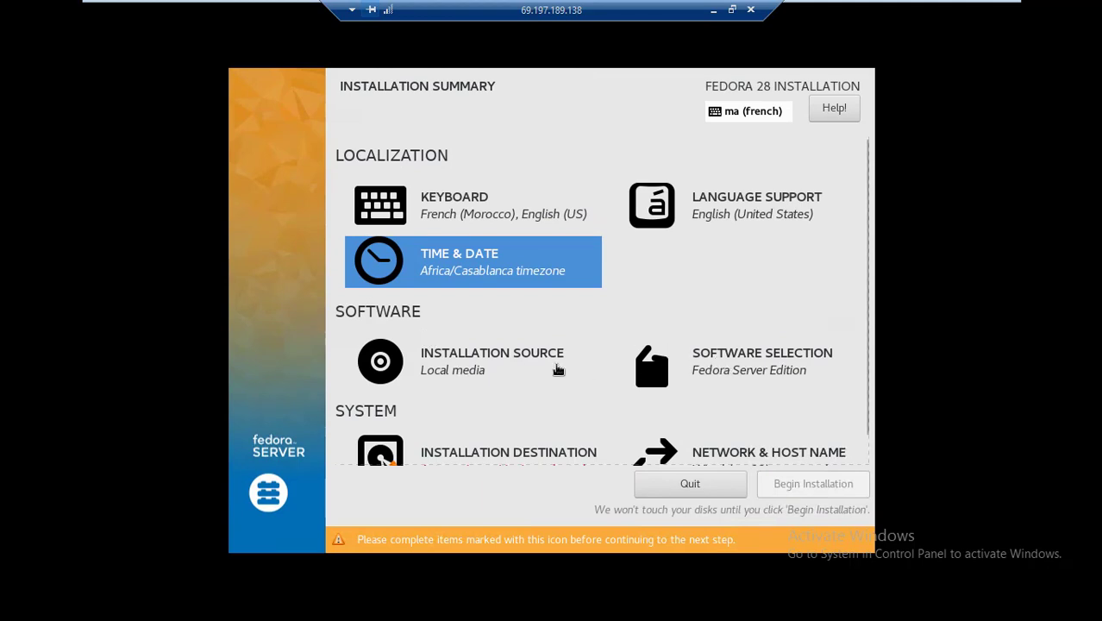
- Review the installation source settings without changing them and return to the installation summary
left_click(505, 363)
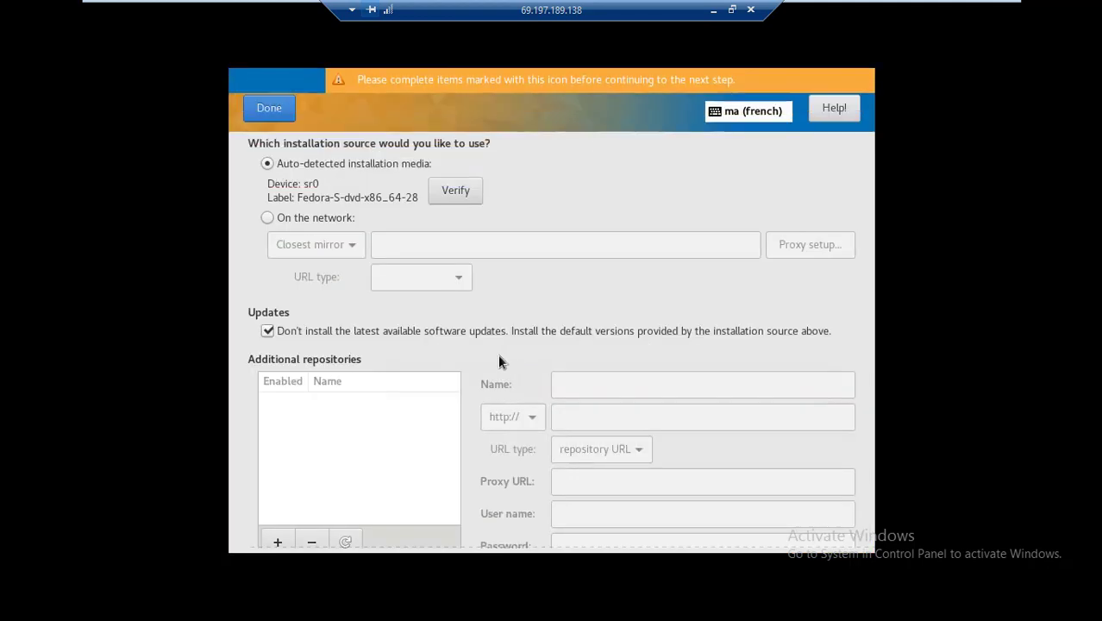
left_click(268, 109)
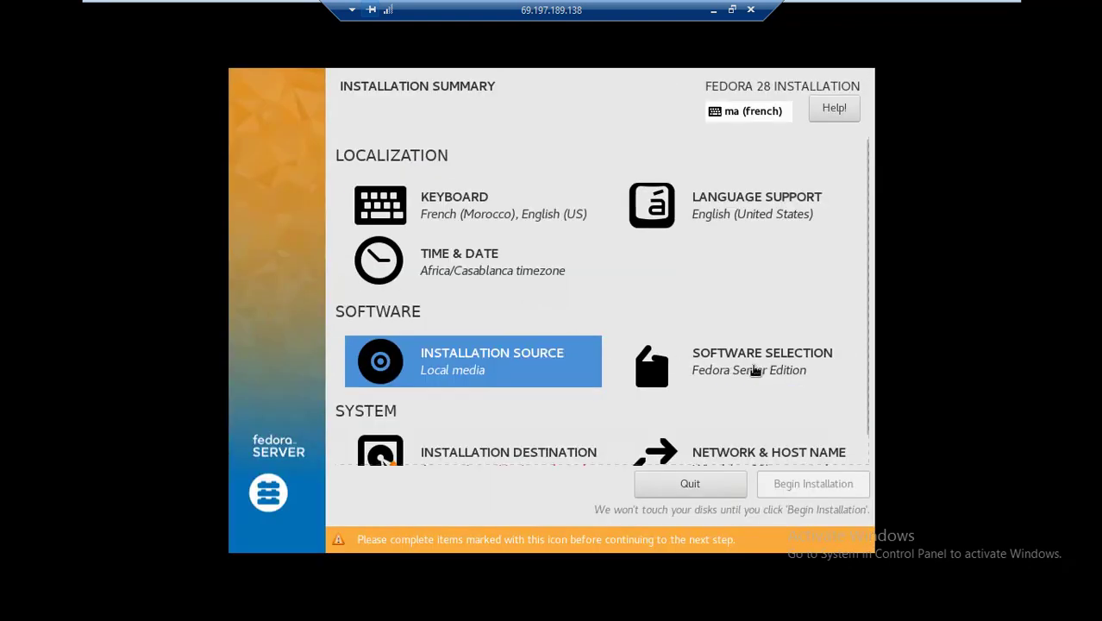
- In the software selection, check the add-ons for Fedora Custom Operating System and reselect Fedora Server Edition as base environment
left_click(755, 369)
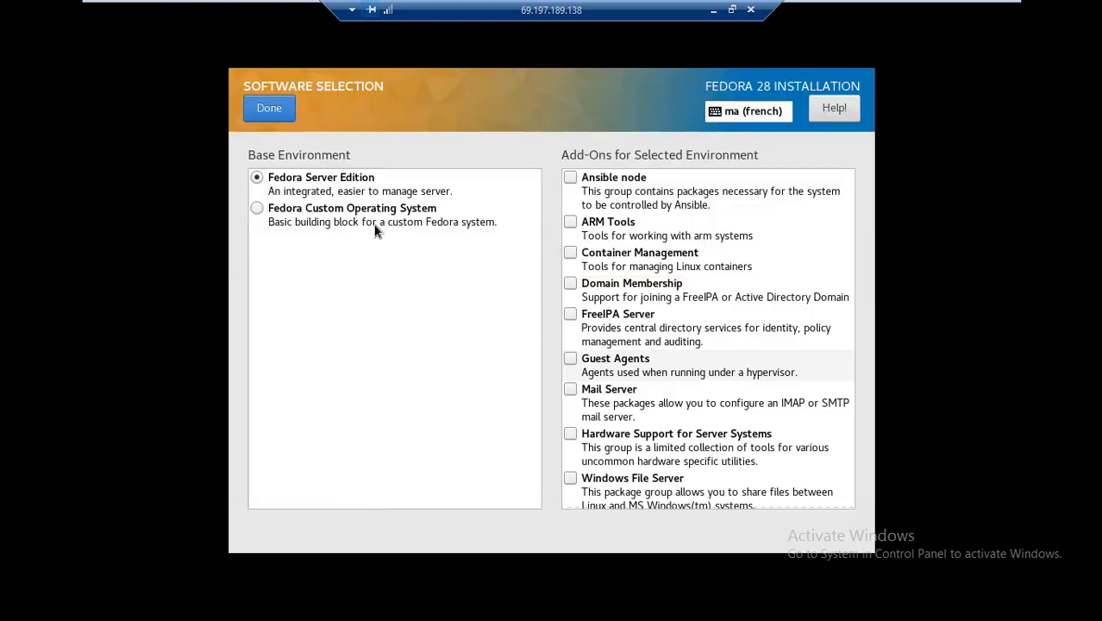
left_click(258, 210)
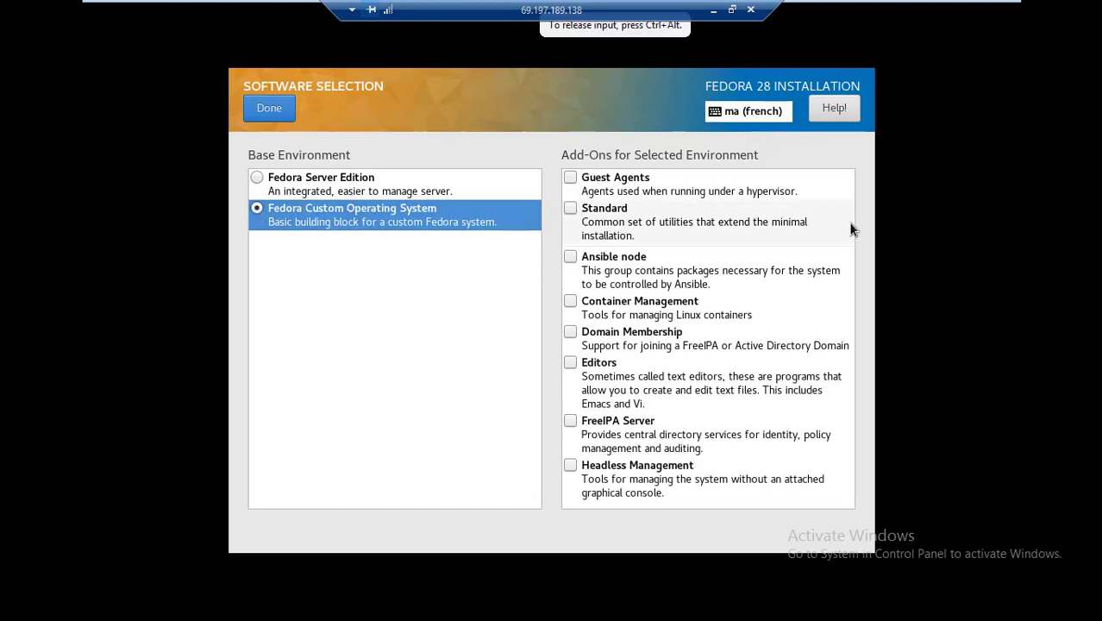
left_click(256, 177)
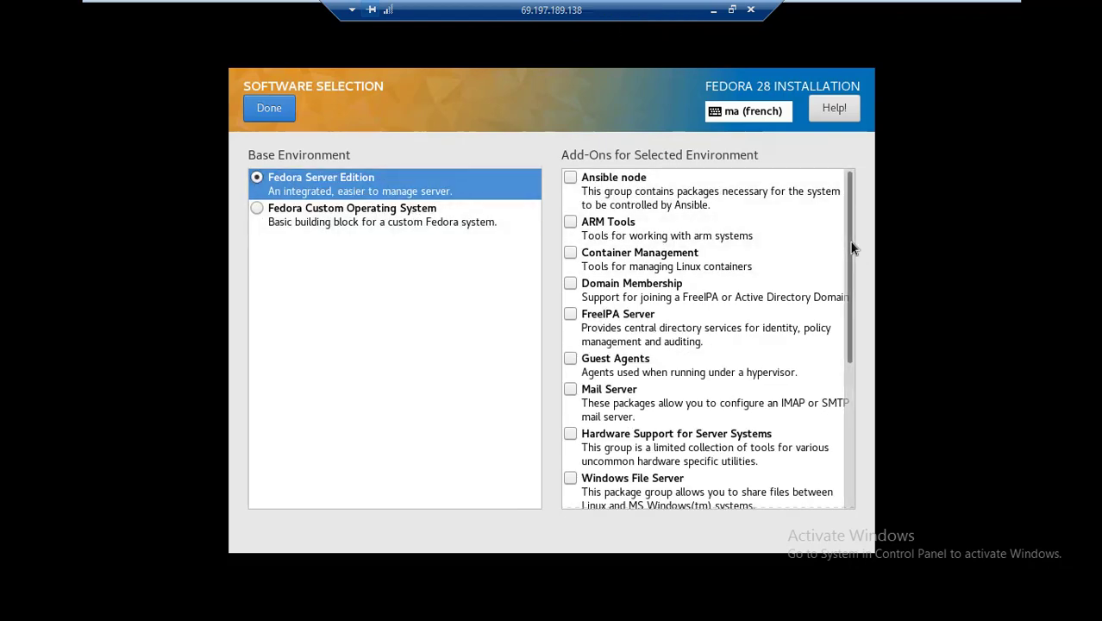
- Examine the full list of add-ons offered for the Fedora Server Edition environment
left_click_drag(850, 300, 856, 354)
scroll(853, 368, "down", 3)
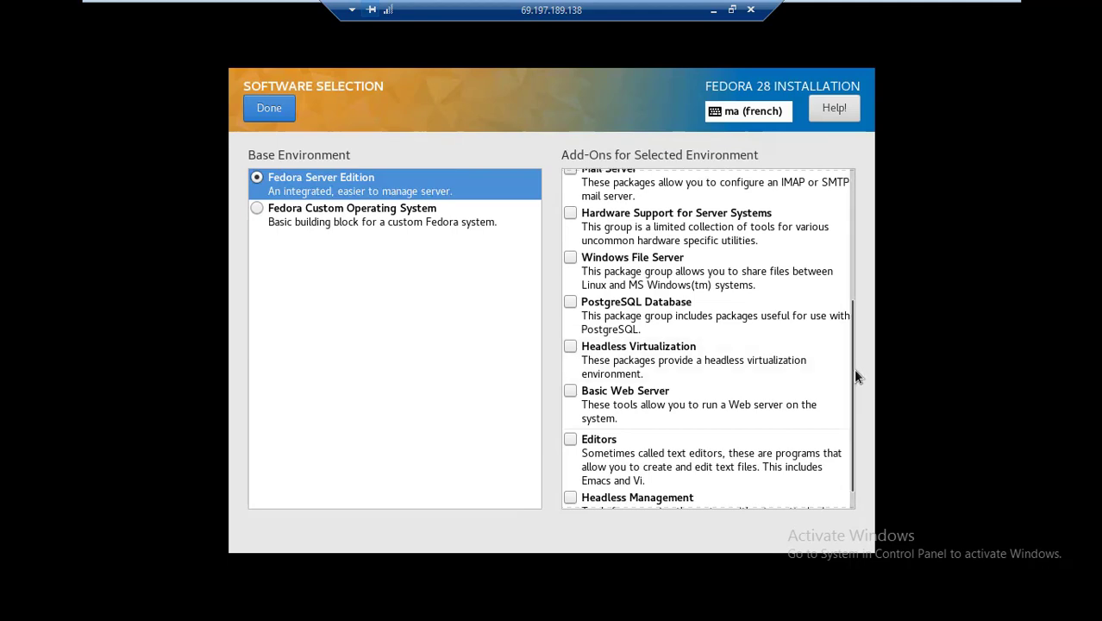
scroll(848, 370, "down", 1)
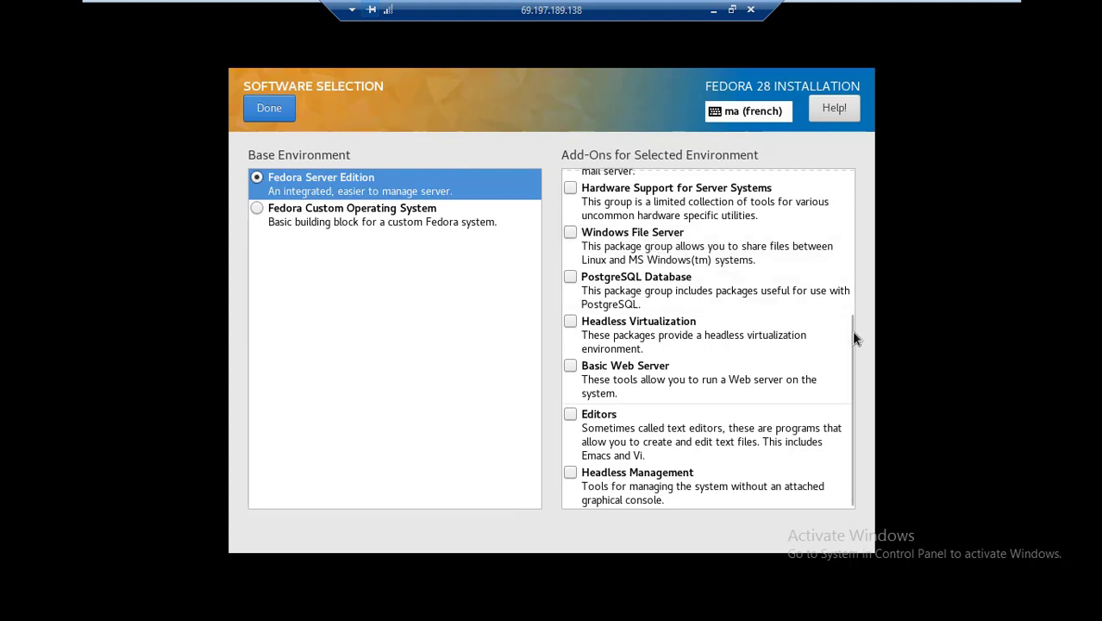
left_click_drag(849, 331, 849, 266)
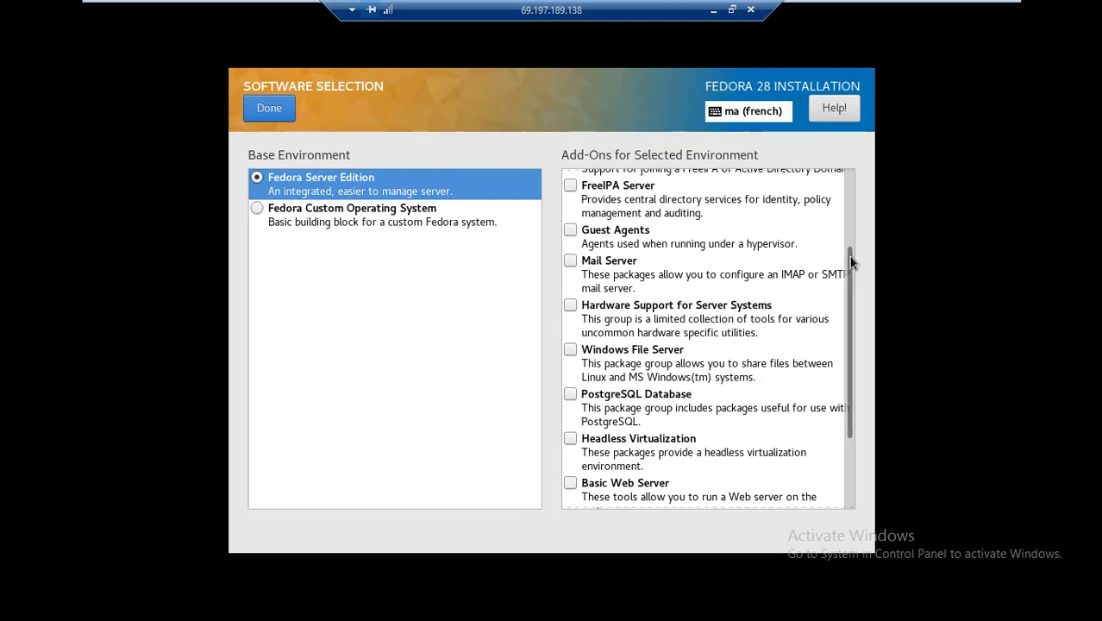
left_click_drag(848, 256, 851, 170)
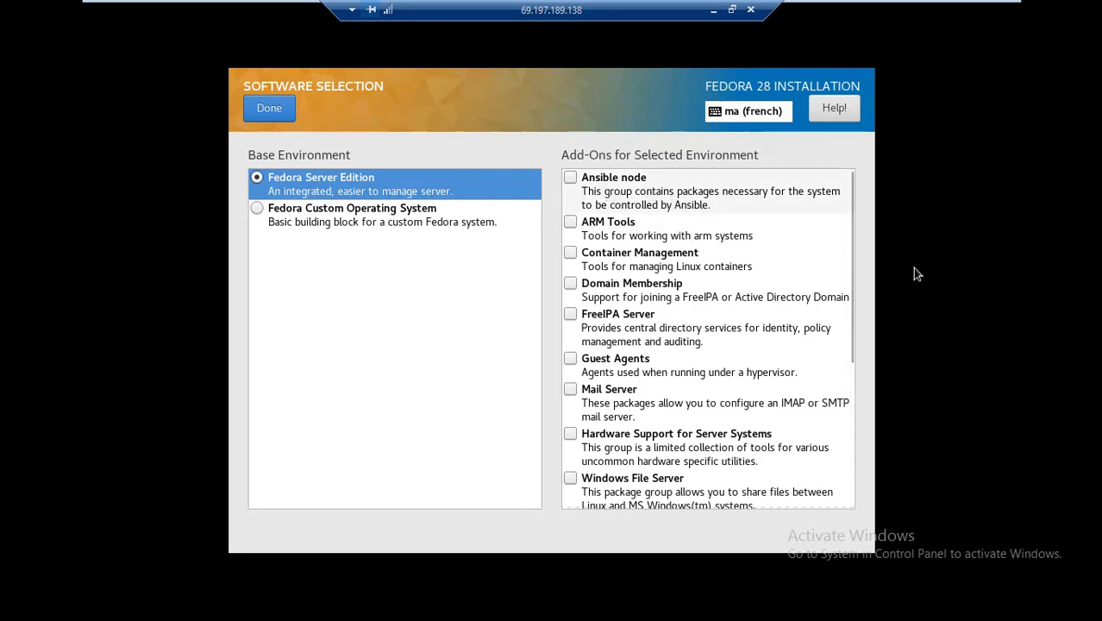
left_click_drag(851, 287, 849, 474)
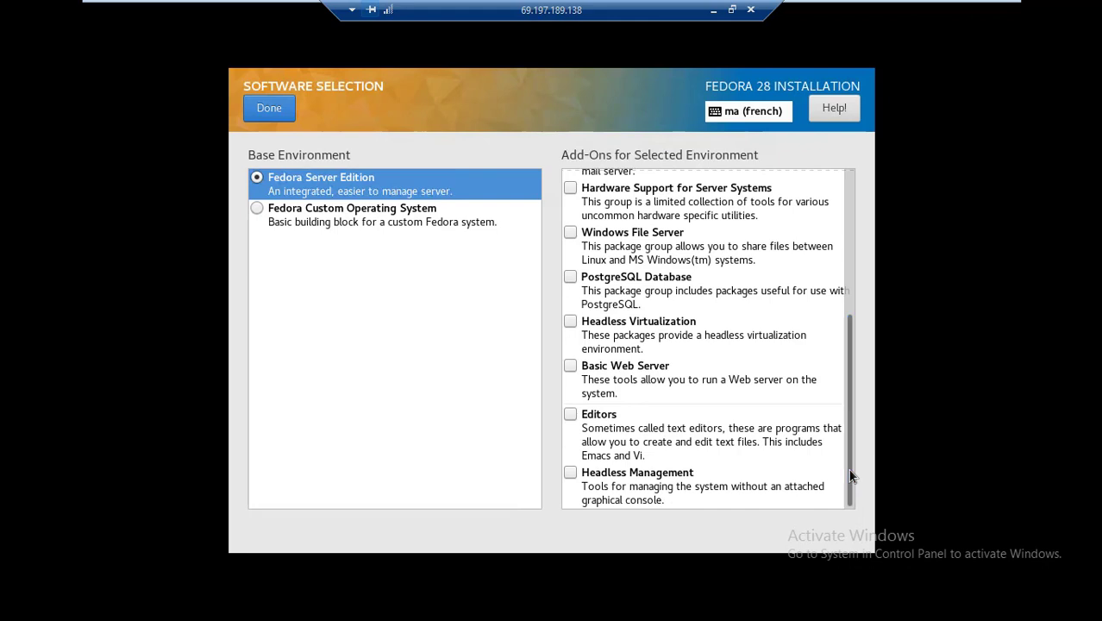